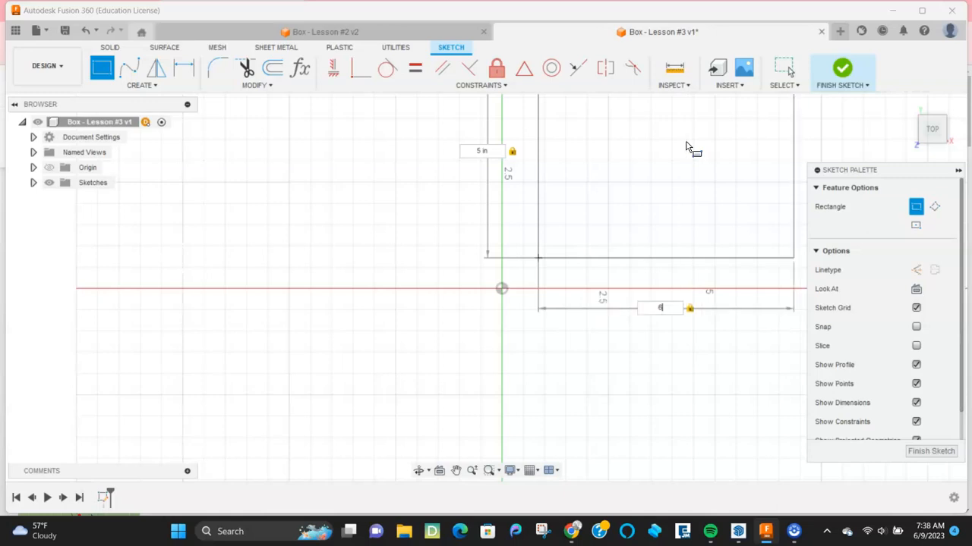
- Complete the base rectangle at 6 in wide by 5 in high and finish the sketch
key(Escape)
scroll(608, 225, up, 3)
scroll(434, 319, down, 5)
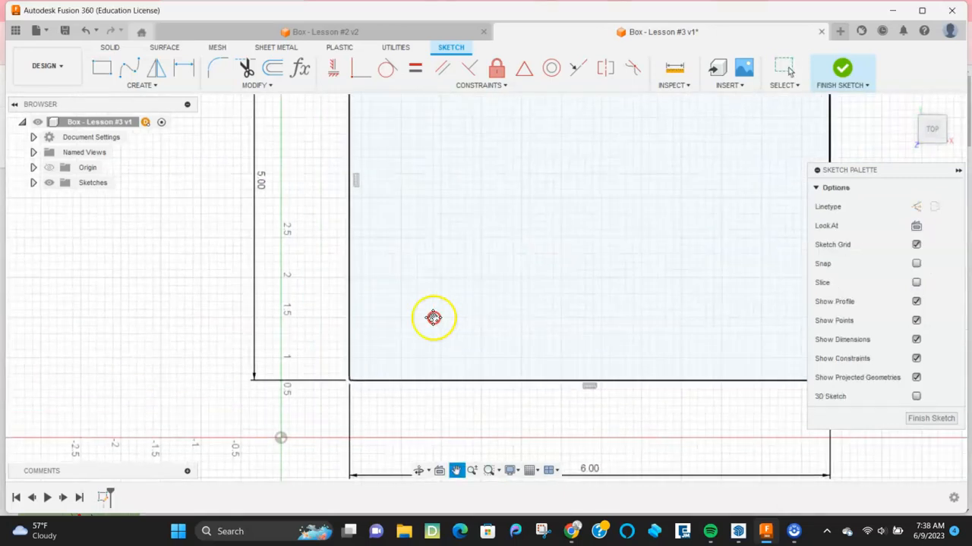
click(848, 69)
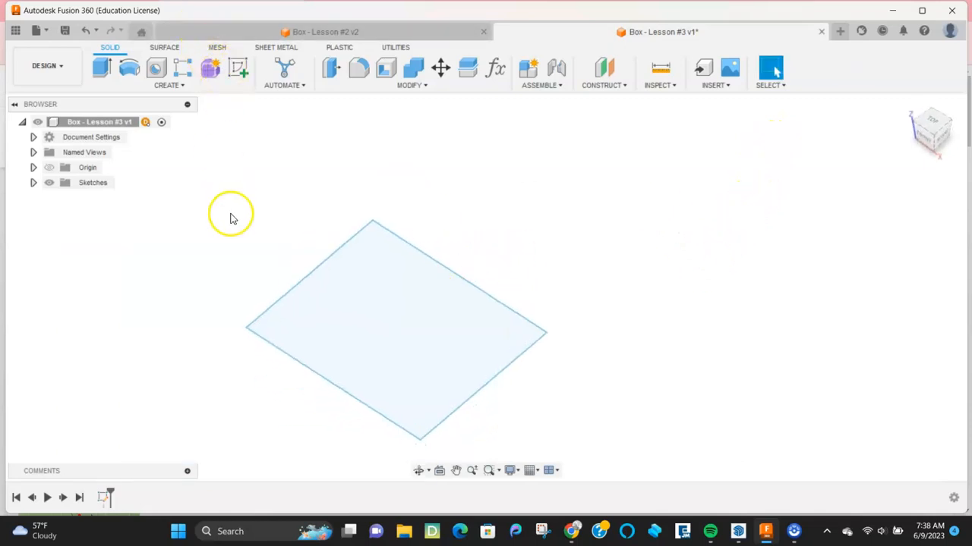
- Extrude the base rectangle upward 0.50 in as a new body
key(e)
click(389, 298)
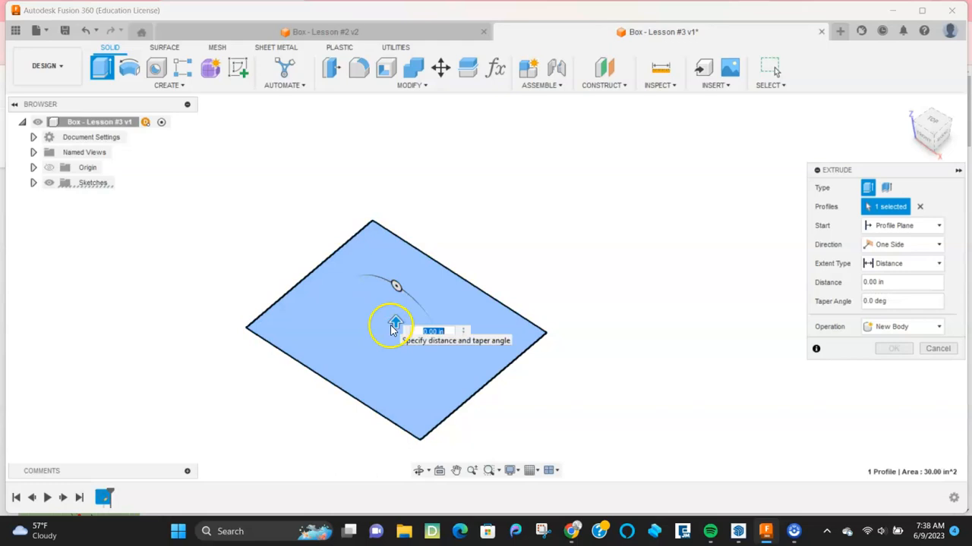
drag(393, 321, 397, 310)
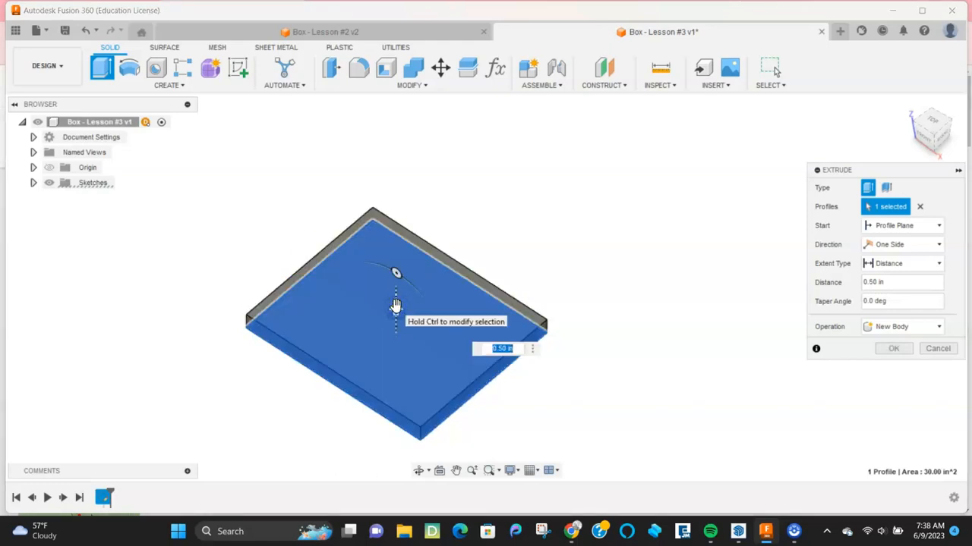
key(Return)
mouse_move(396, 307)
shift+middle_down()
mouse_move(321, 278)
mouse_move(372, 297)
mouse_move(384, 312)
mouse_move(421, 313)
mouse_move(415, 274)
mouse_move(386, 310)
mouse_move(396, 301)
shift+middle_up()
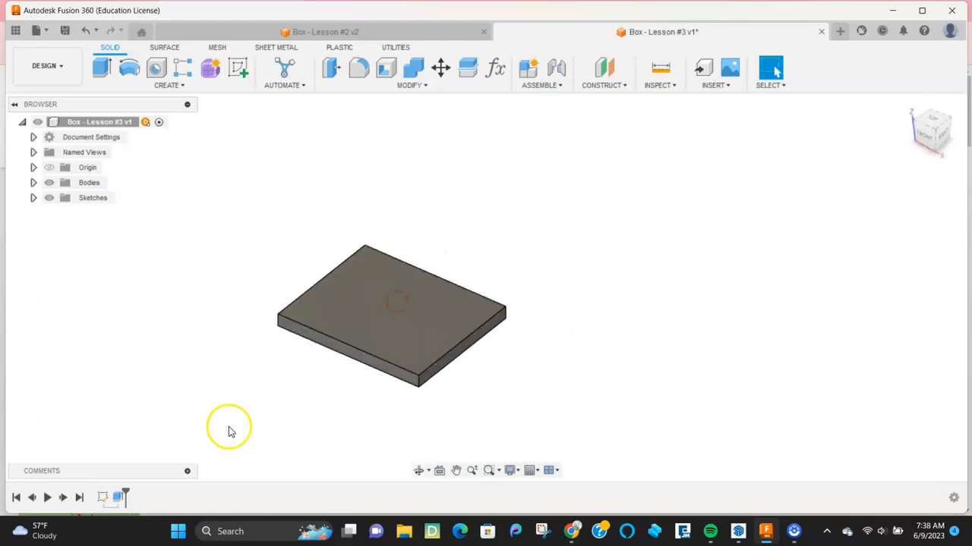
- Start a sketch on the base's top face and draw a 0.5 in wide rectangle along the full length of its left edge
scroll(247, 386, up, 3)
click(238, 67)
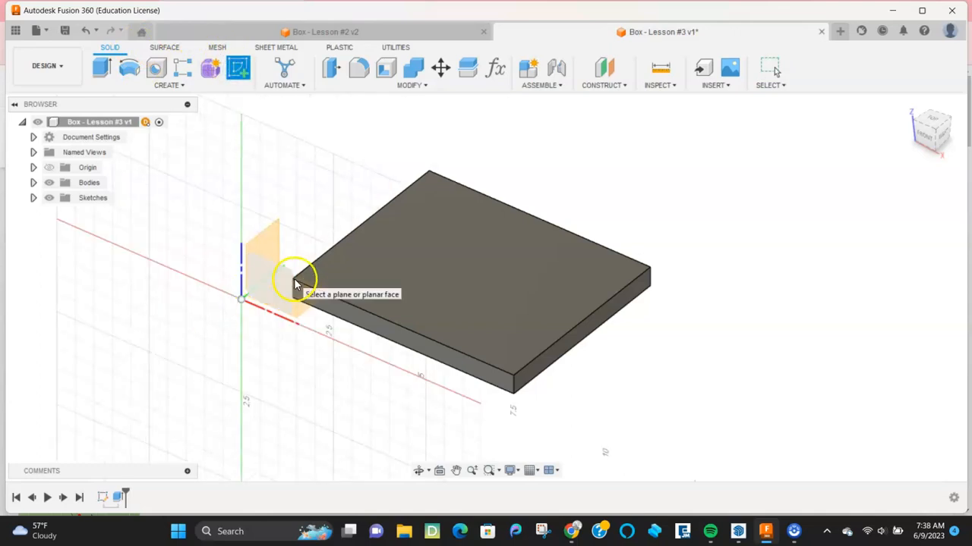
click(425, 253)
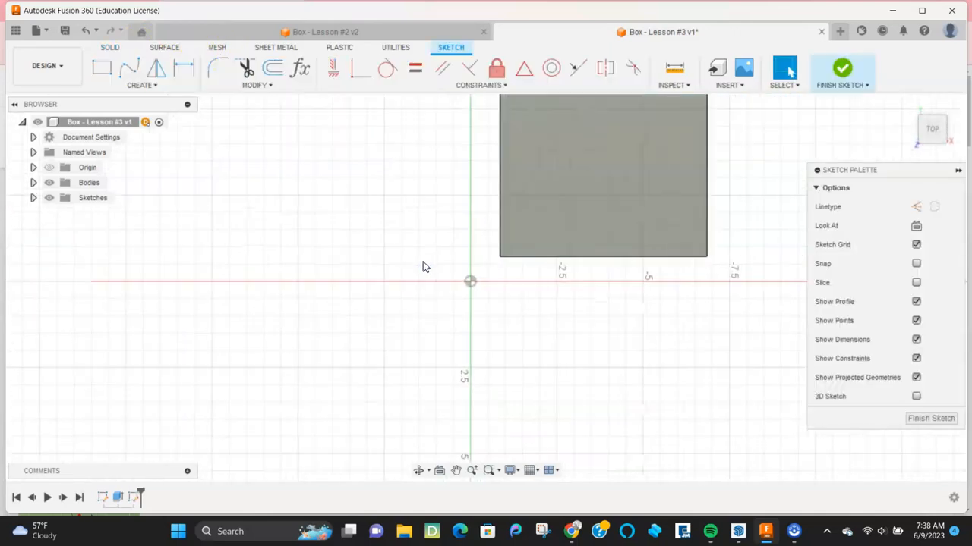
click(102, 67)
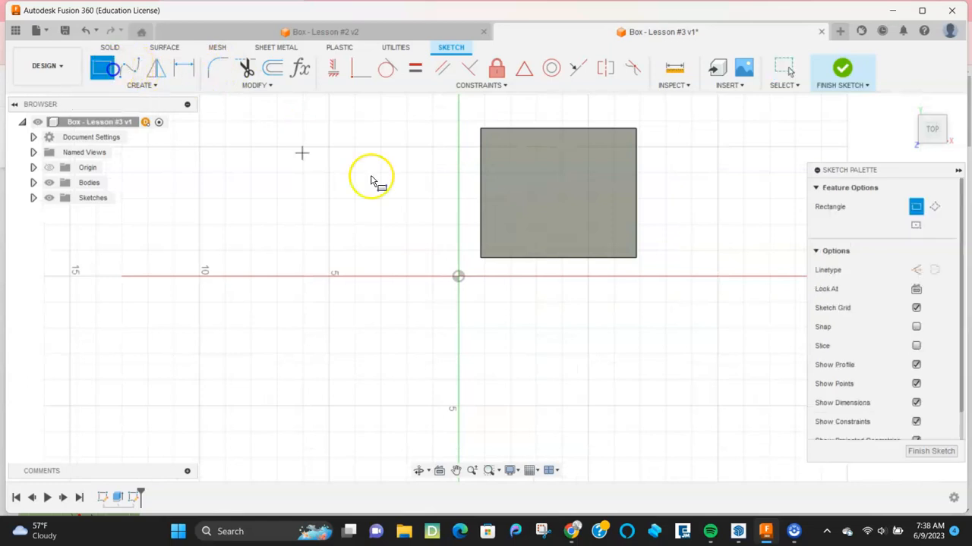
scroll(477, 217, up, 3)
scroll(481, 232, down, 5)
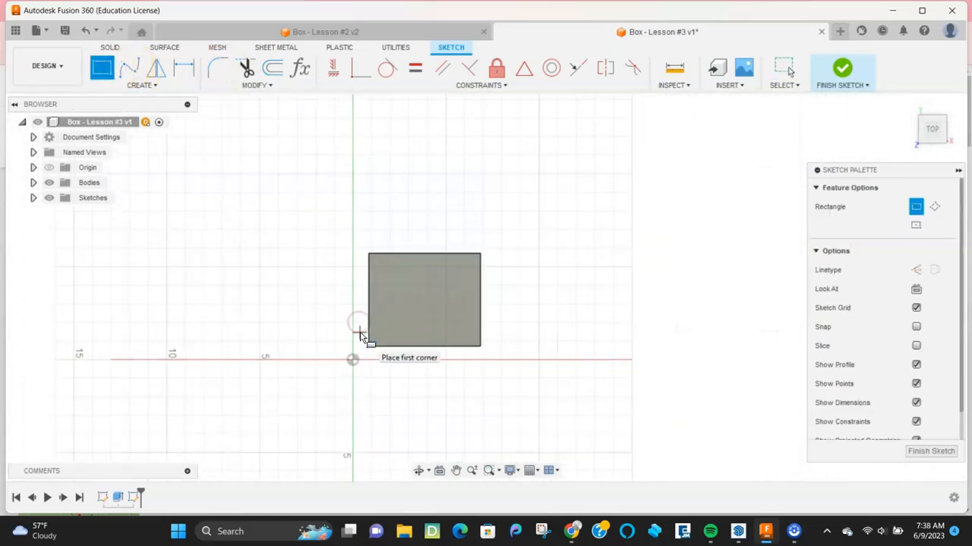
scroll(361, 335, up, 4)
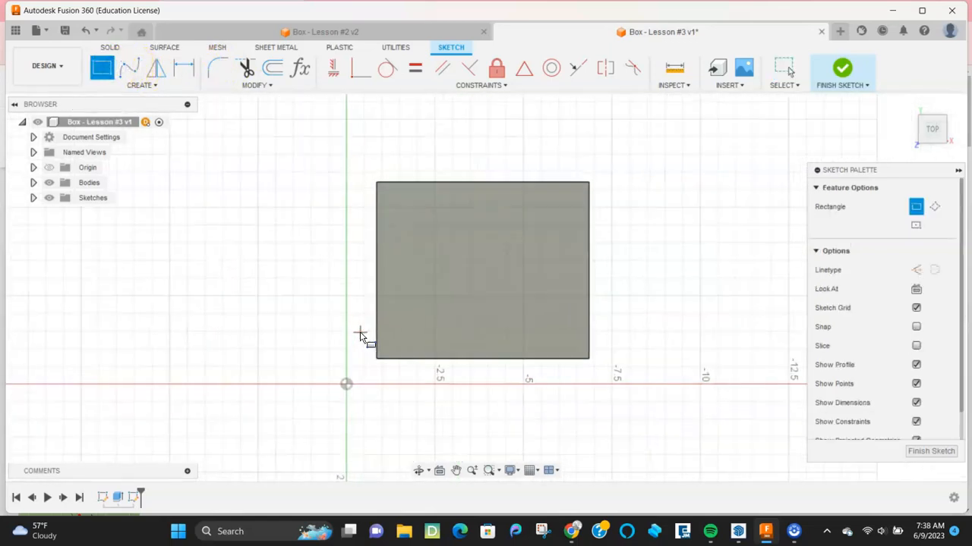
click(381, 365)
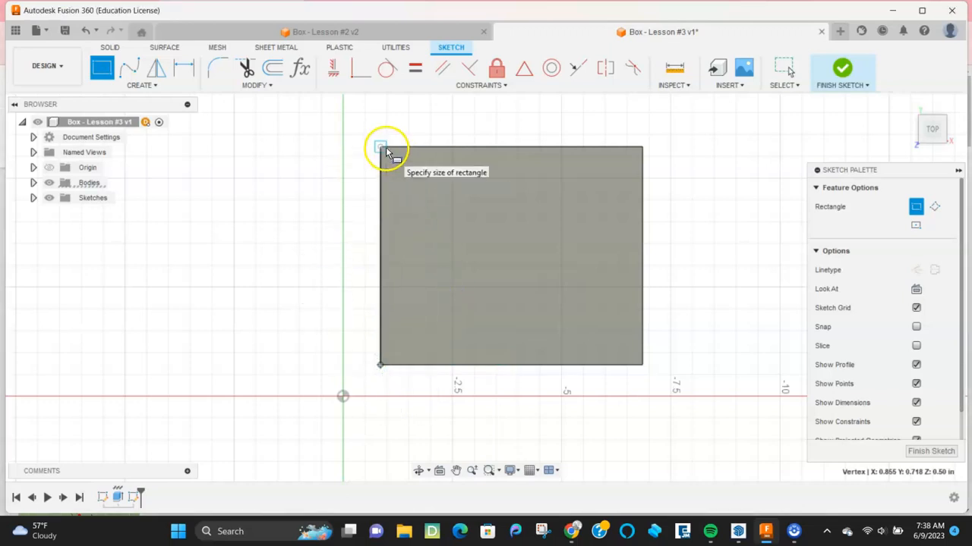
key(Tab)
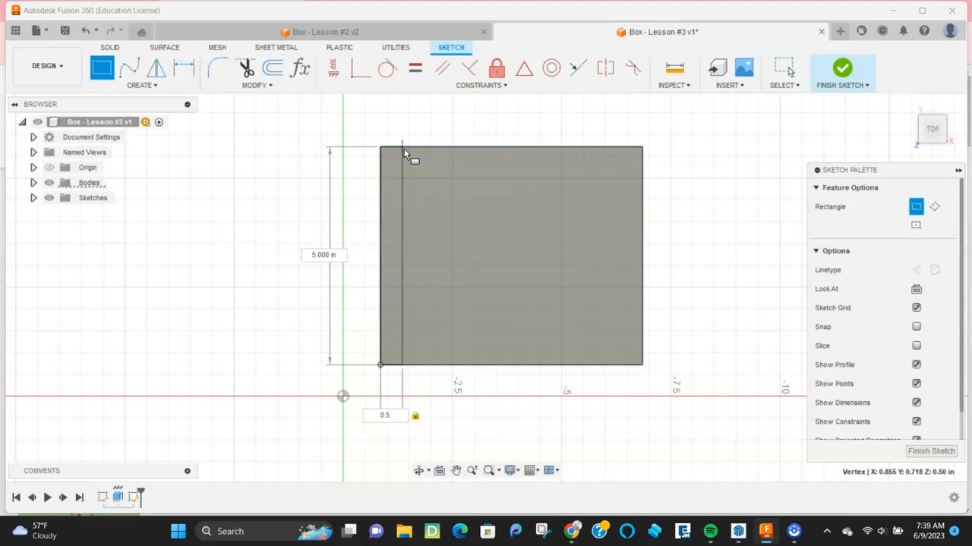
key(Return)
key(Escape)
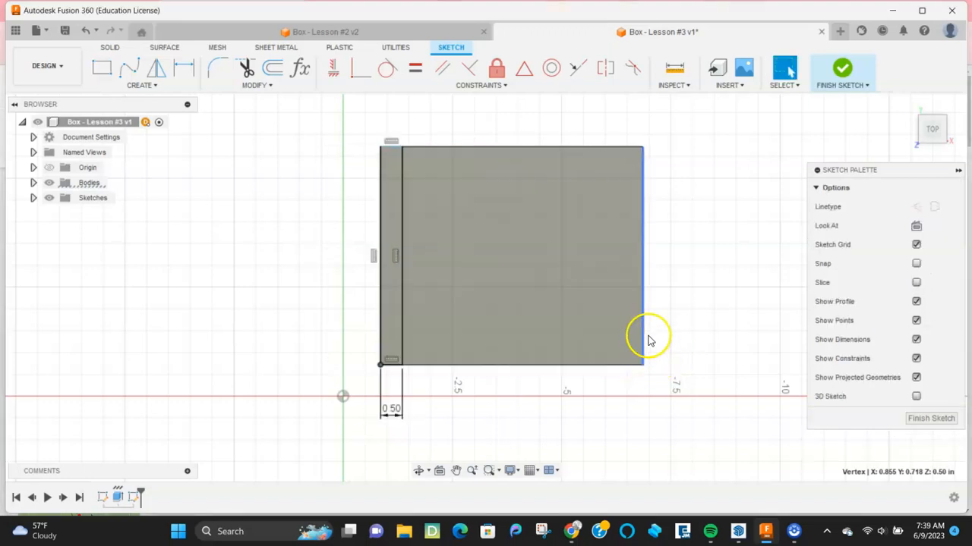
- Draw a matching 0.5 in wide rectangle along the base's full right edge and finish the sketch
click(102, 68)
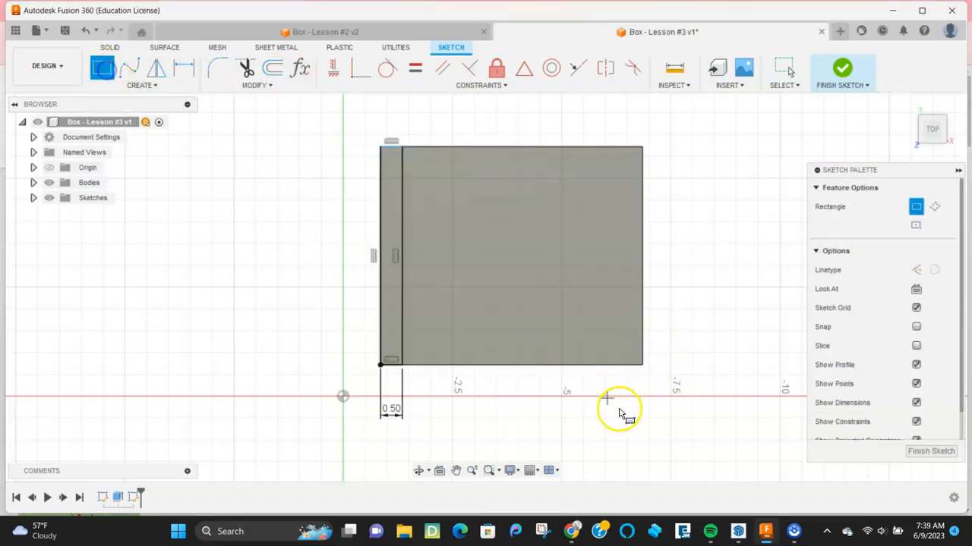
click(642, 365)
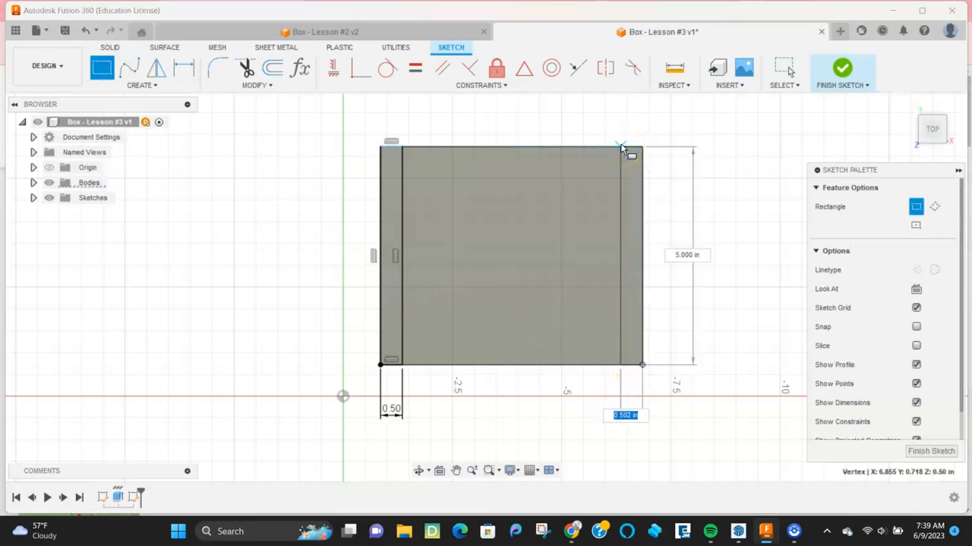
text(0.5)
key(Return)
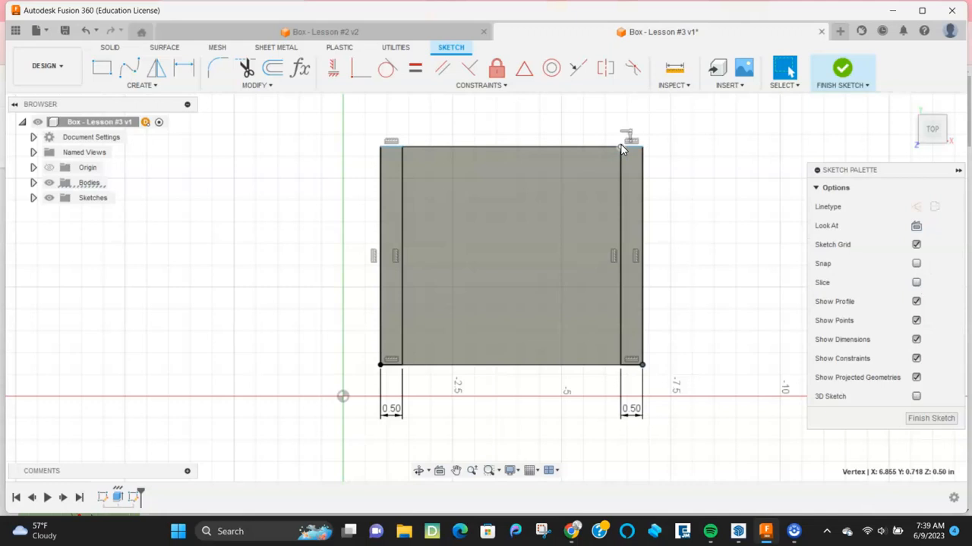
click(848, 72)
- Extrude both edge strips upward 4 in with the Join operation to form two side walls
mouse_move(757, 210)
shift+middle_down()
mouse_move(741, 275)
mouse_move(718, 254)
mouse_move(794, 208)
mouse_move(826, 206)
mouse_move(804, 220)
shift+middle_up()
key(e)
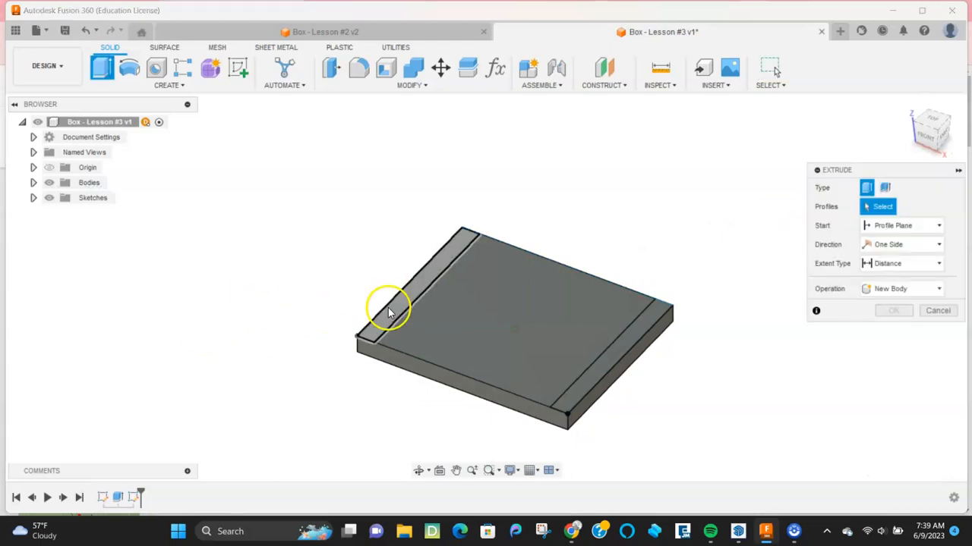
click(389, 306)
click(611, 353)
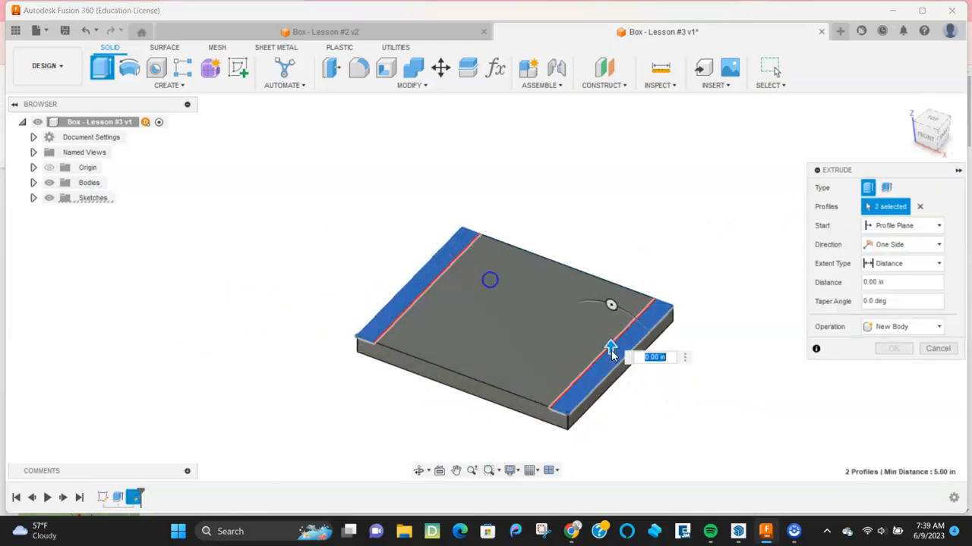
drag(609, 346, 609, 247)
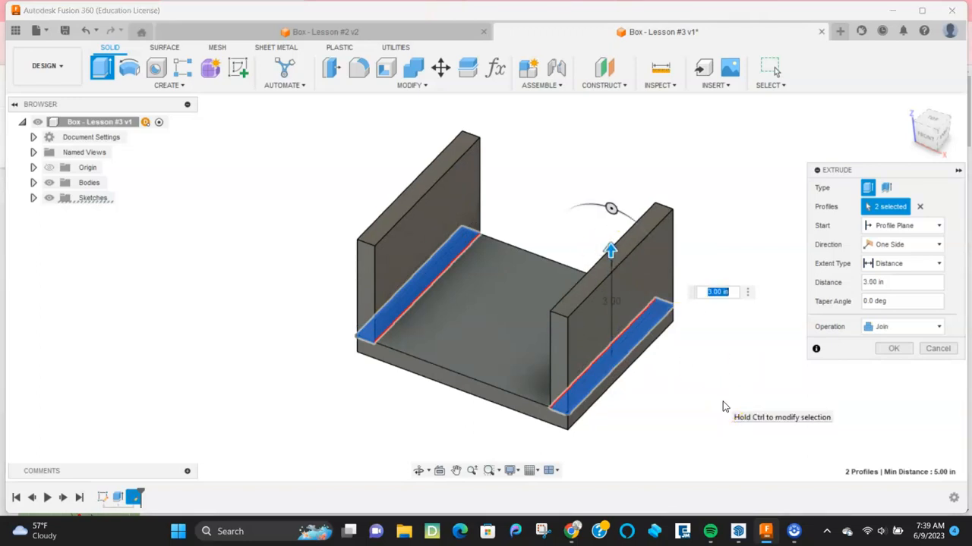
text(4)
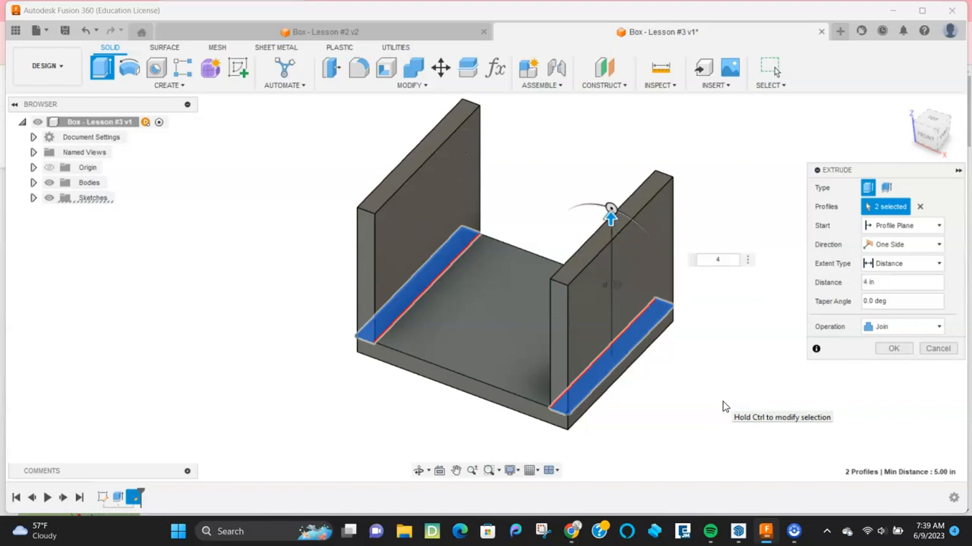
key(Return)
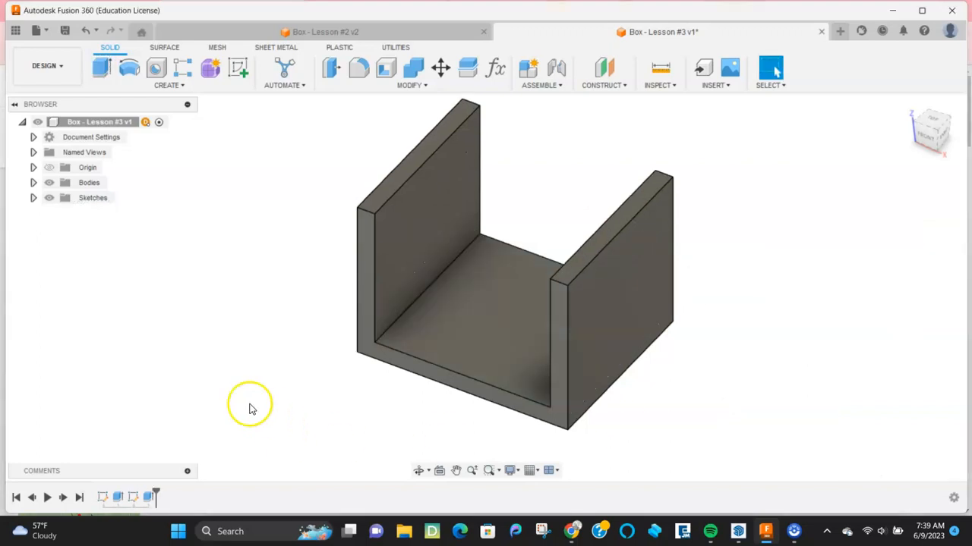
- Edit the side wall extrusion and change its operation to New Body
scroll(478, 399, up, 3)
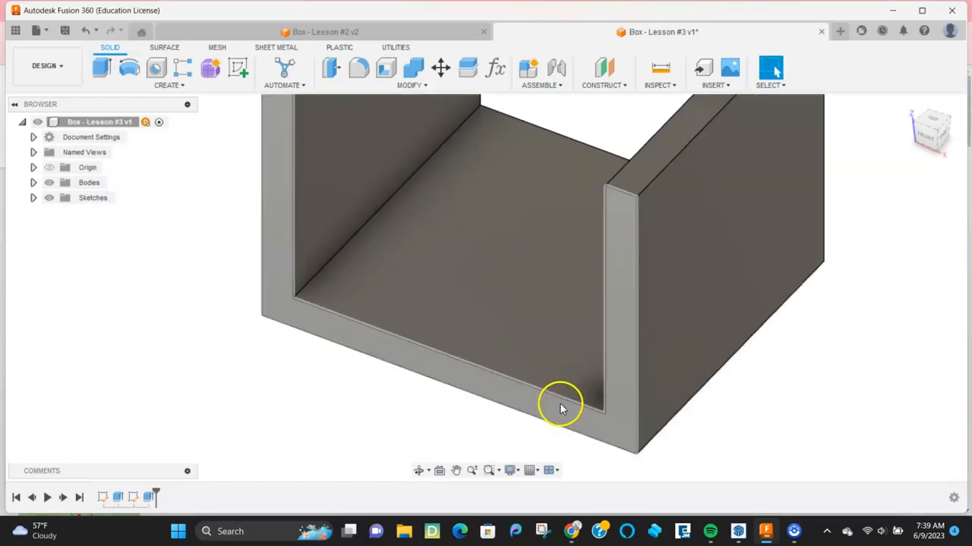
scroll(558, 410, down, 5)
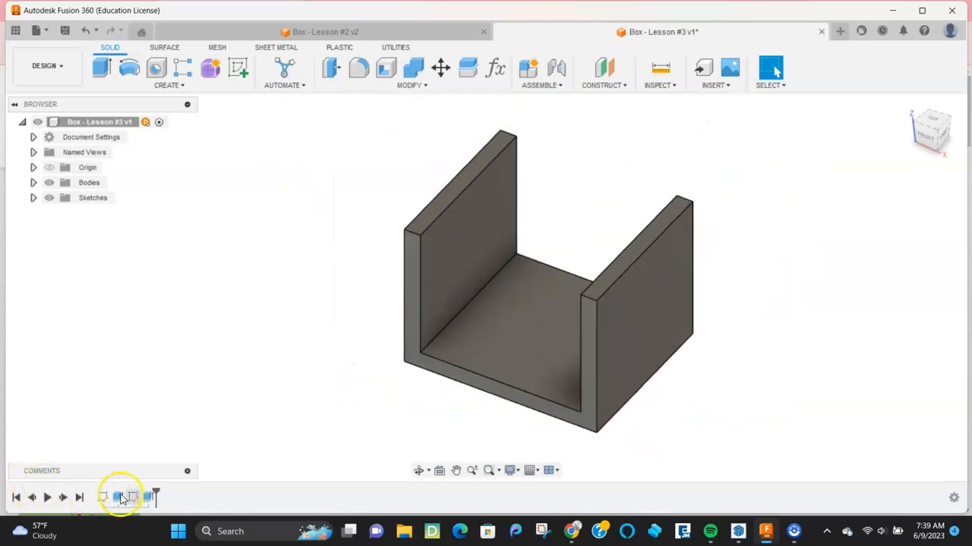
double_click(147, 498)
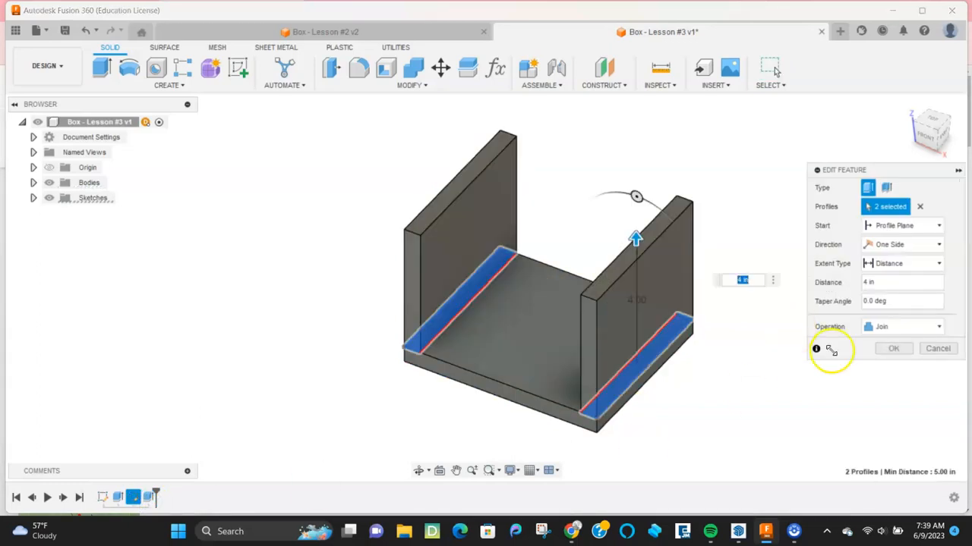
click(898, 327)
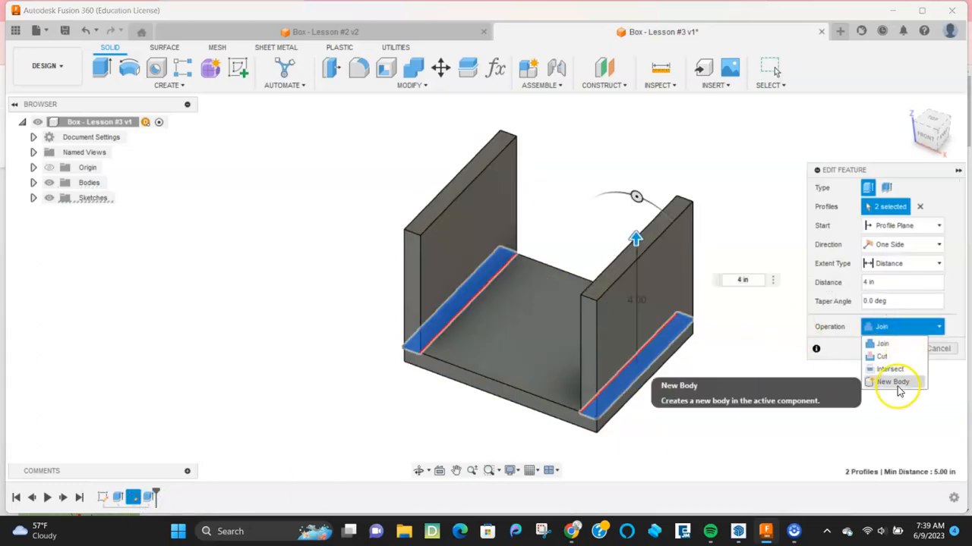
click(892, 381)
click(892, 348)
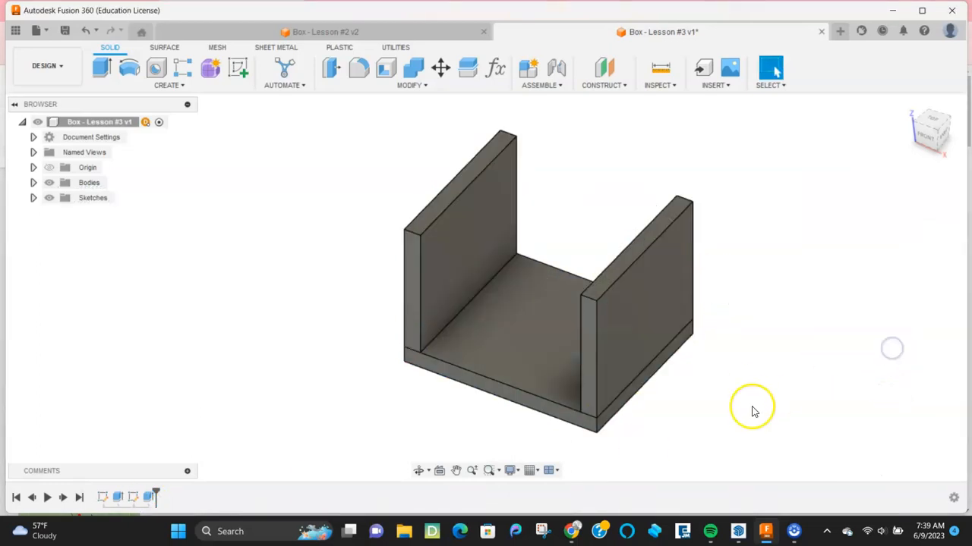
- Expand the list of bodies and highlight each one to check that the base and walls are separate
click(630, 311)
click(765, 367)
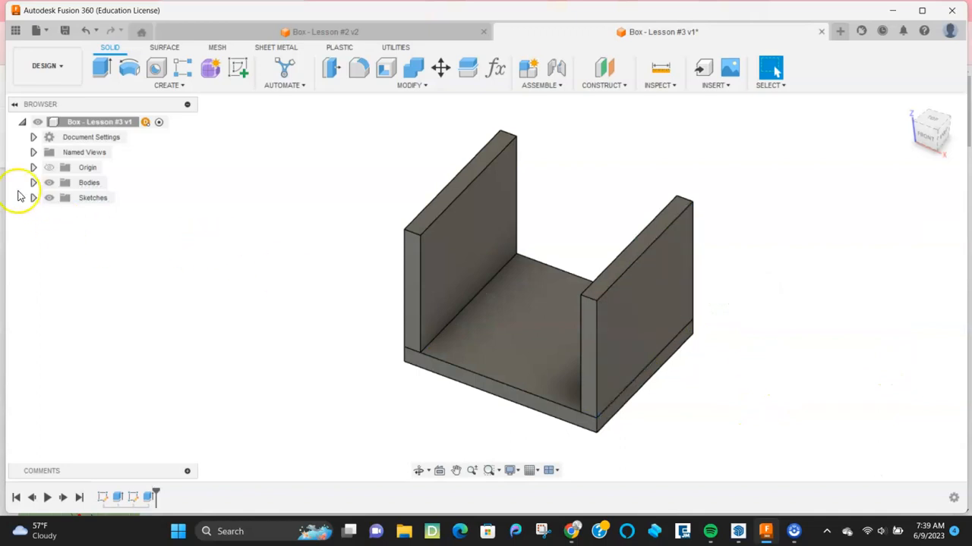
click(34, 183)
click(98, 212)
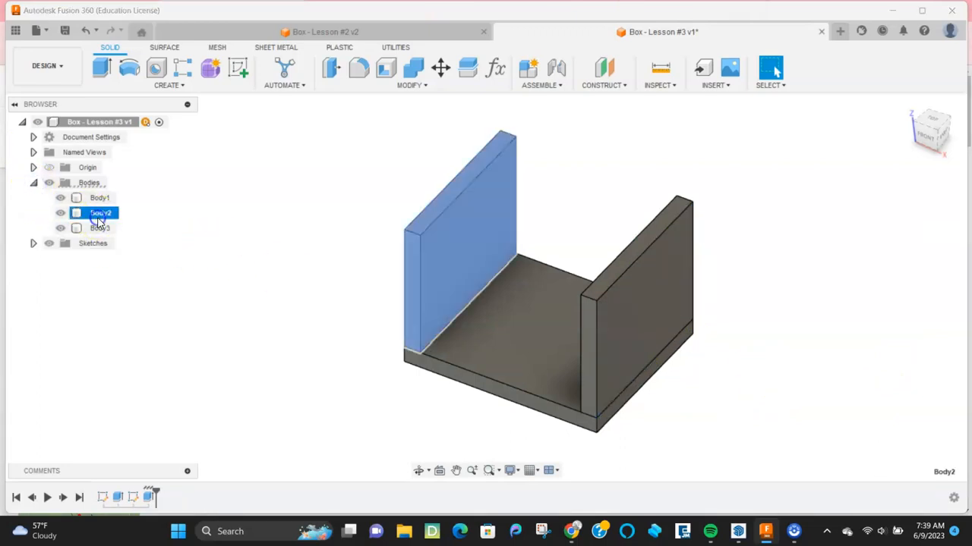
click(100, 228)
click(100, 198)
click(199, 292)
- Start a new sketch on the top face of the base between the two side walls
scroll(302, 336, down, 2)
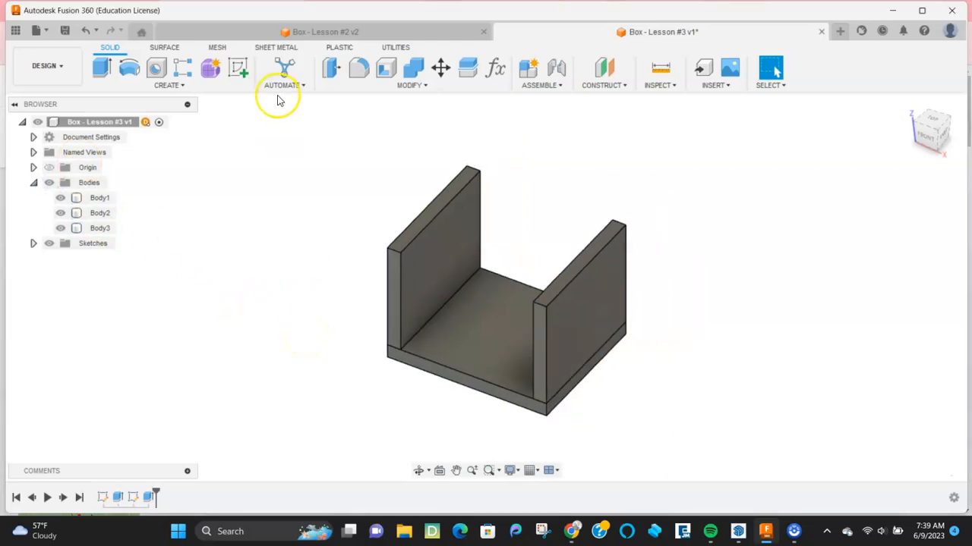
click(238, 69)
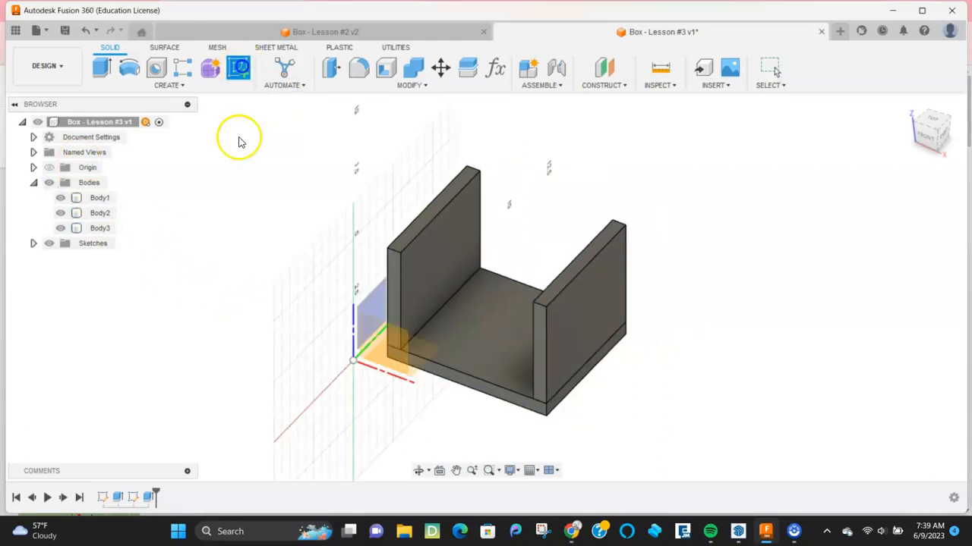
click(483, 351)
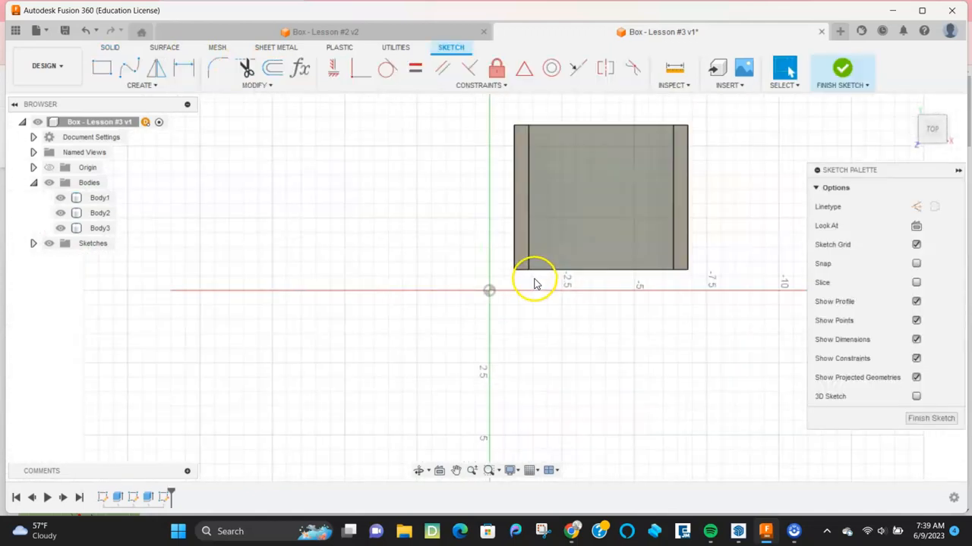
shift+middle_drag(548, 327, 529, 293)
scroll(529, 293, down, 2)
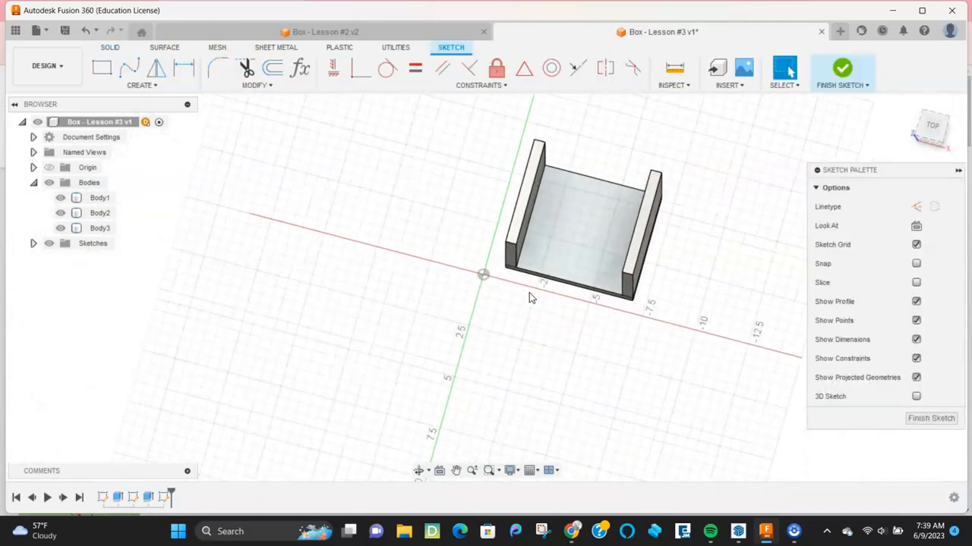
scroll(529, 293, up, 4)
- Draw a 0.5 in deep rectangle along the base's front edge, spanning 5 in between the side walls
key(r)
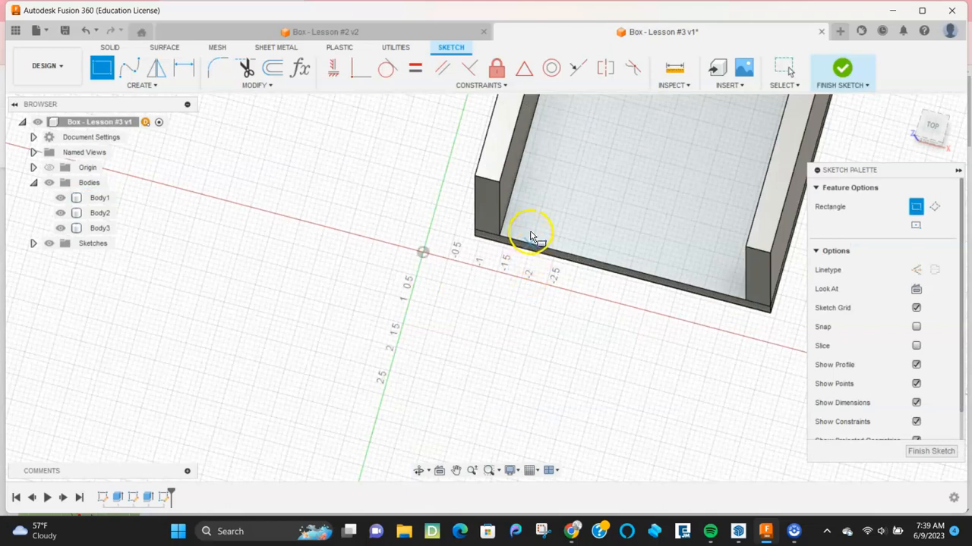
middle_drag(526, 301, 588, 373)
mouse_move(407, 295)
middle_down()
mouse_move(417, 297)
mouse_move(365, 290)
middle_up()
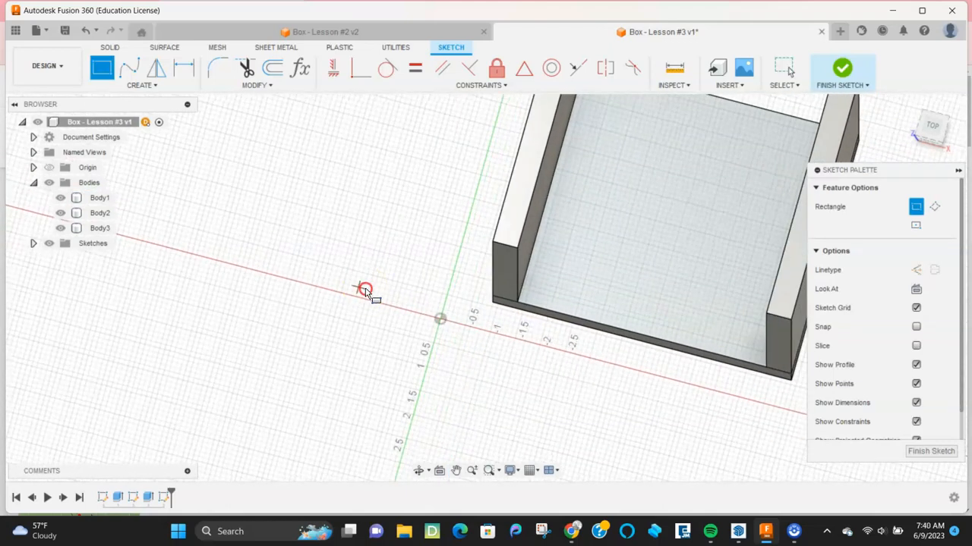
click(931, 125)
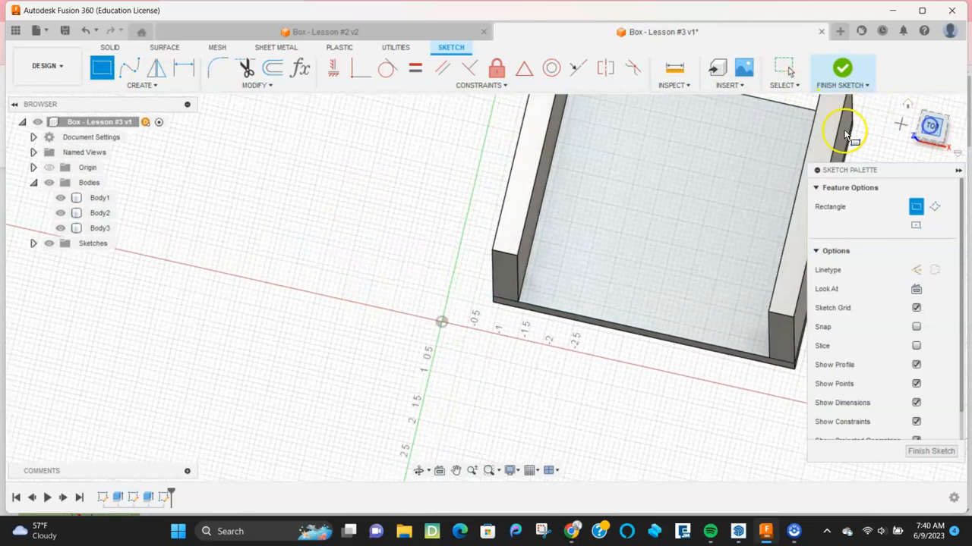
middle_drag(555, 319, 422, 338)
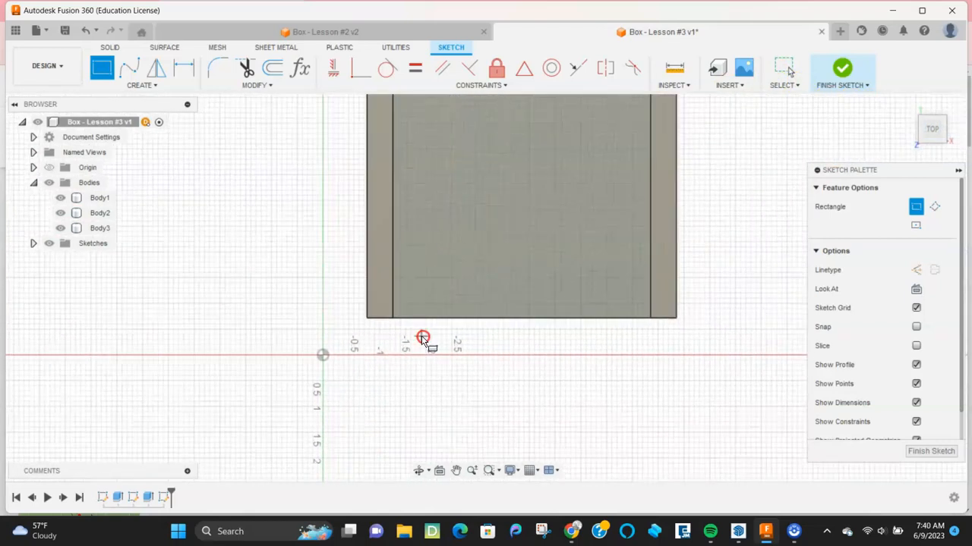
scroll(410, 326, up, 2)
click(390, 311)
click(392, 322)
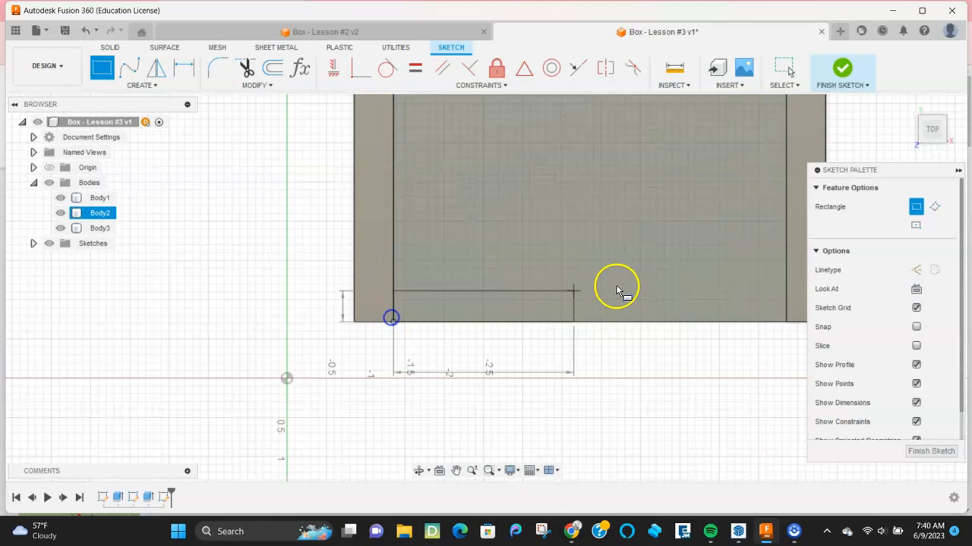
click(787, 326)
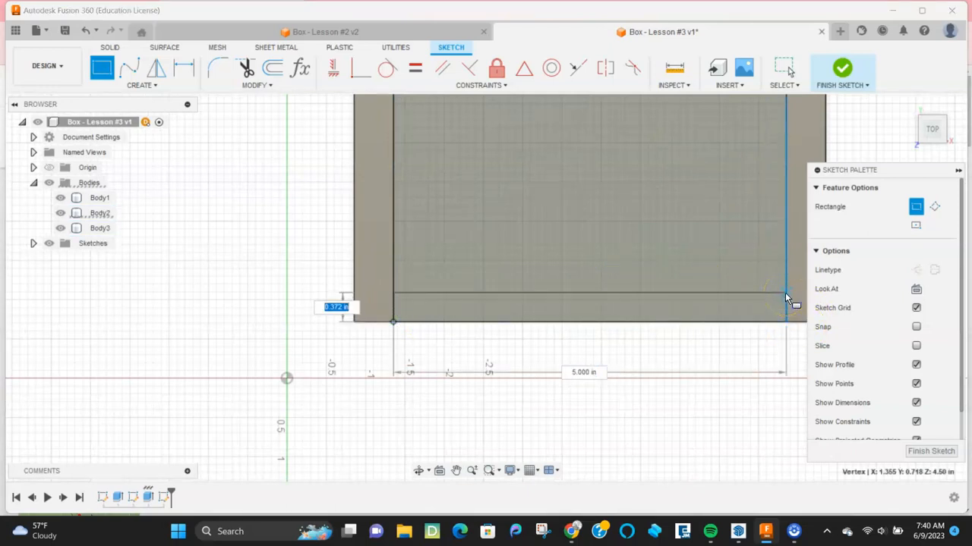
key(Return)
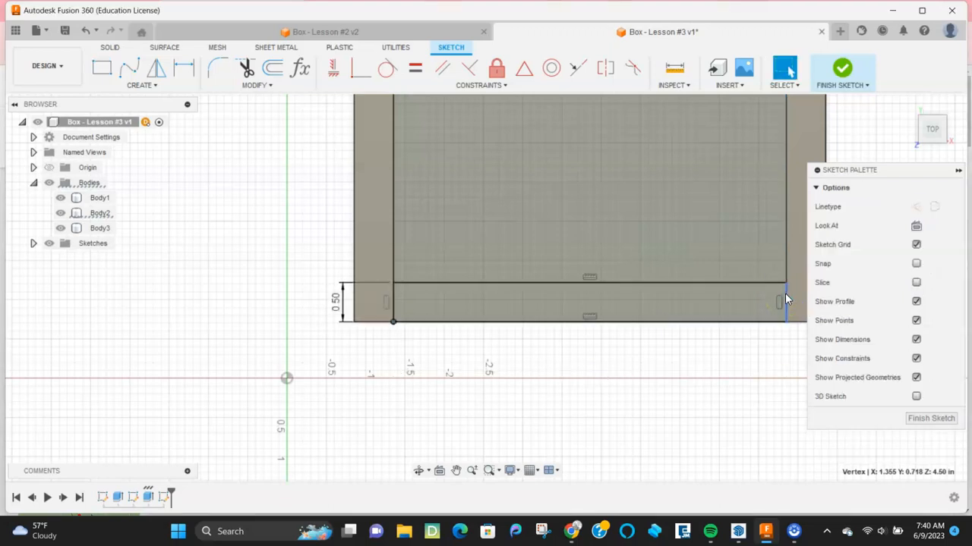
- Draw a matching 0.5 in deep rectangle along the back edge between the side walls and finish the sketch
scroll(730, 292, down, 3)
scroll(709, 292, up, 3)
scroll(658, 298, down, 3)
middle_drag(584, 187, 464, 402)
scroll(388, 258, up, 2)
key(r)
click(360, 285)
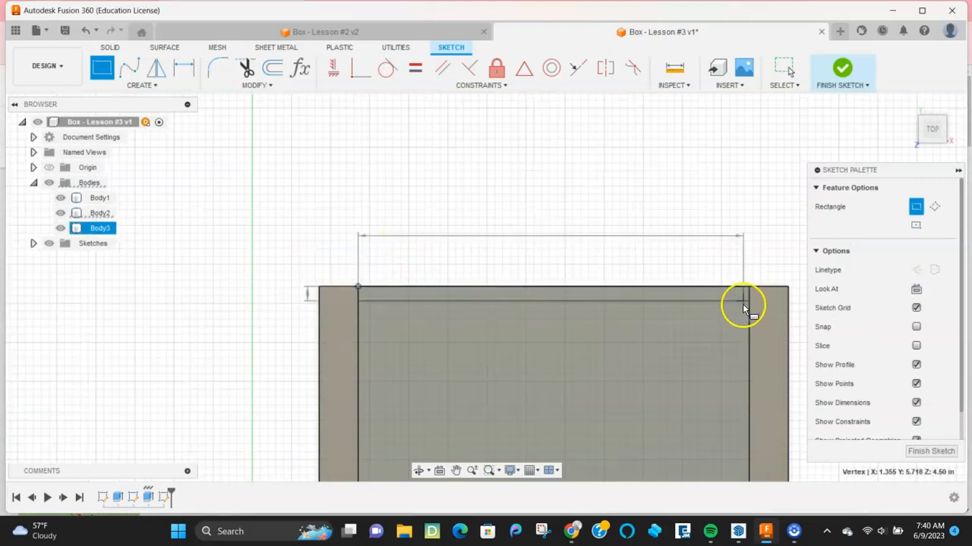
key(Tab)
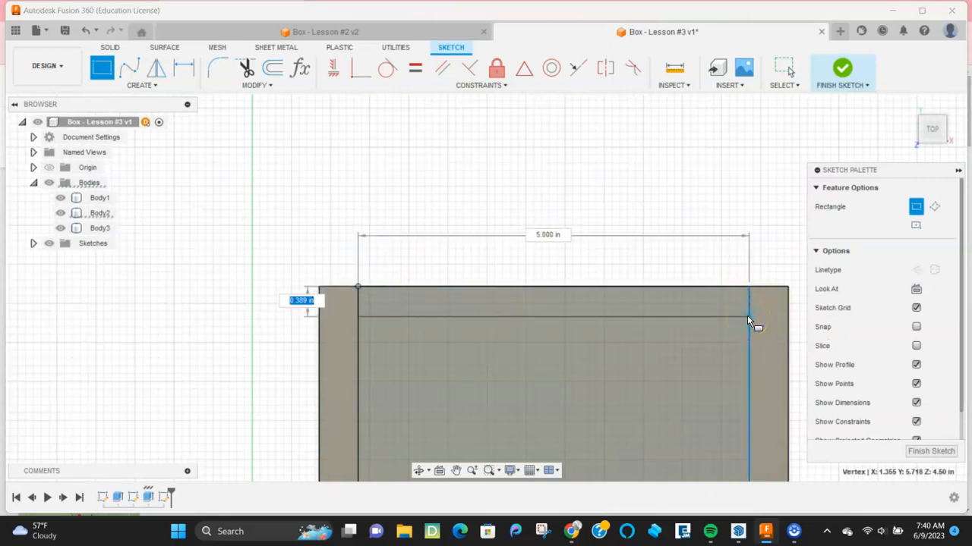
text(0.5)
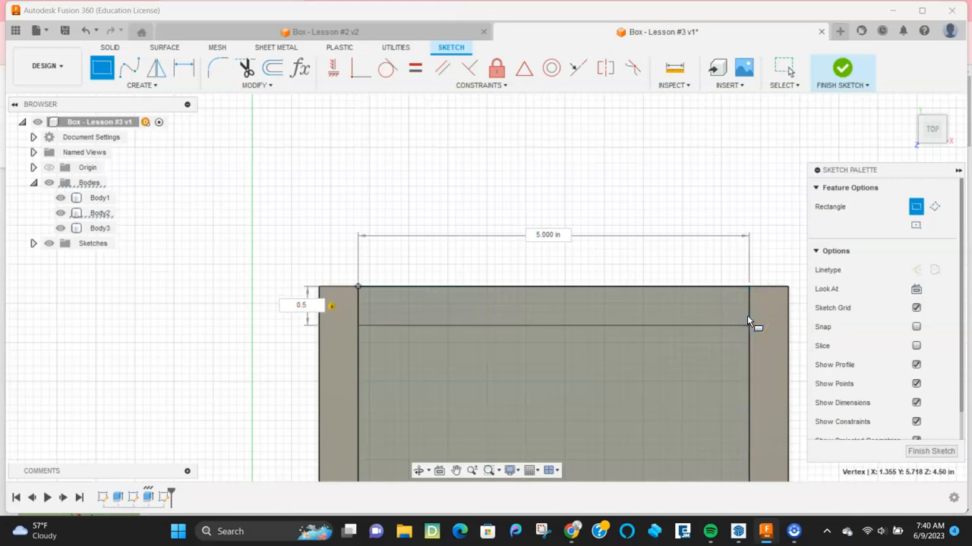
key(Return)
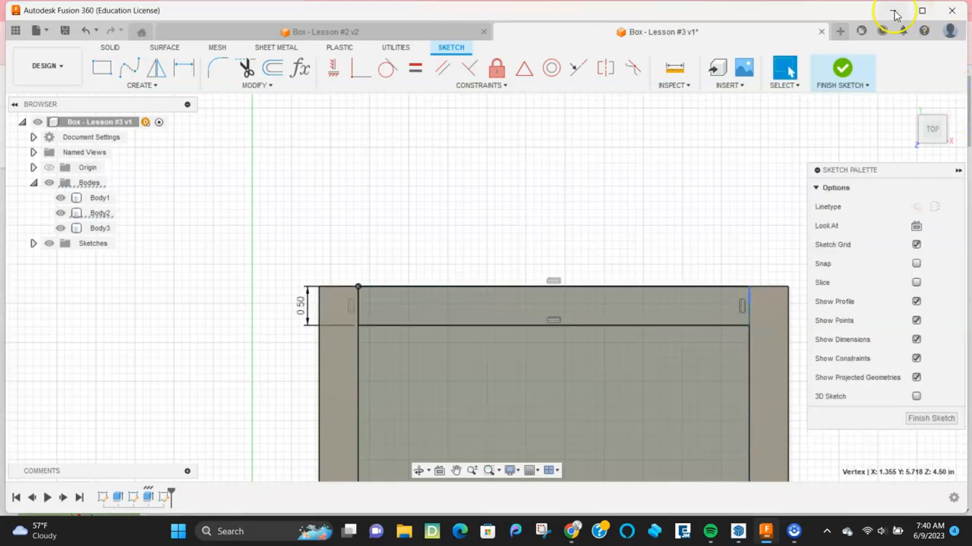
click(834, 70)
- Set up an upward extrusion of the front and back strips with the New Body operation
scroll(746, 302, down, 5)
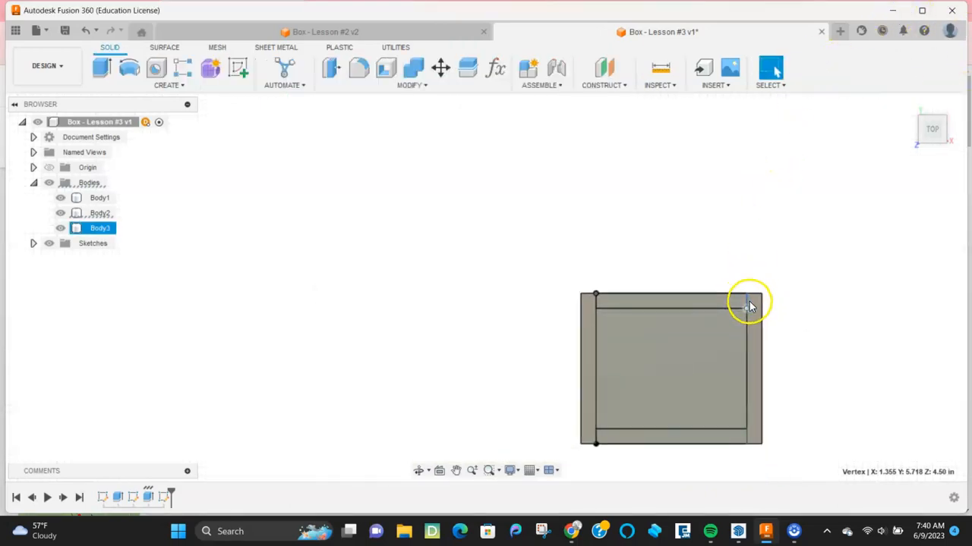
shift+middle_drag(869, 444, 835, 384)
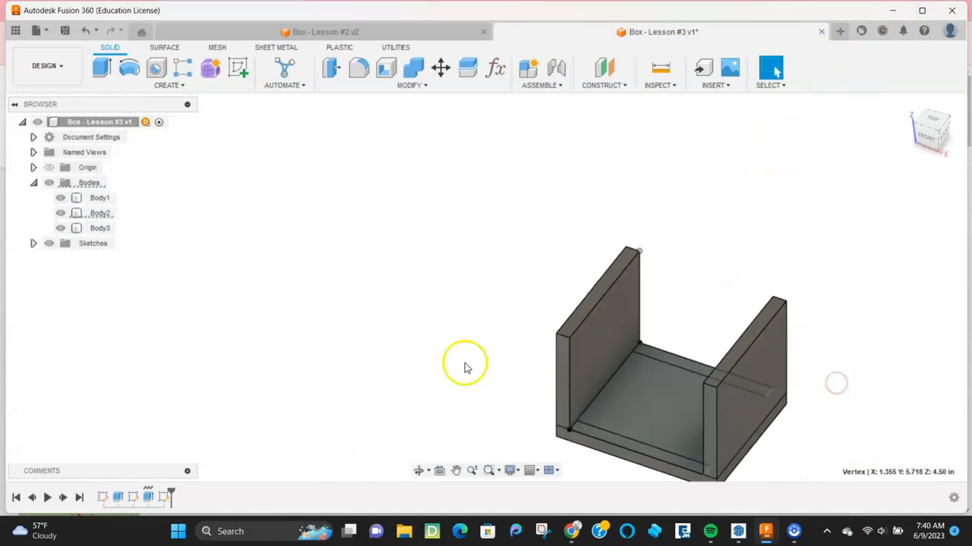
scroll(437, 304, up, 5)
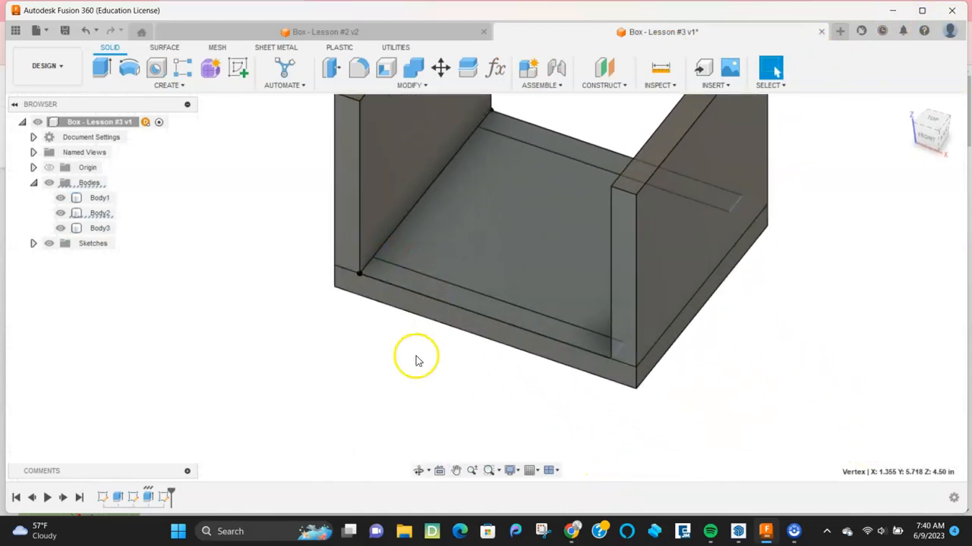
key(e)
click(460, 297)
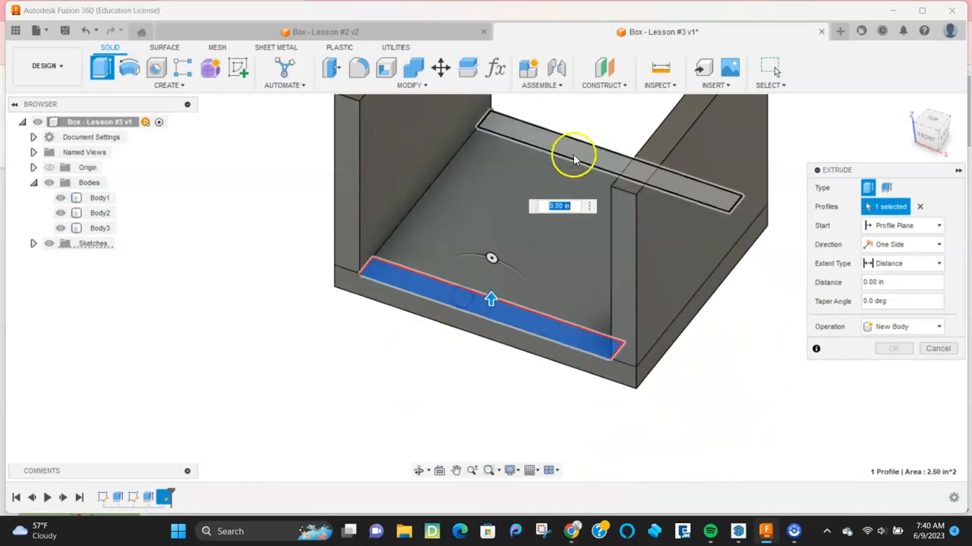
click(577, 152)
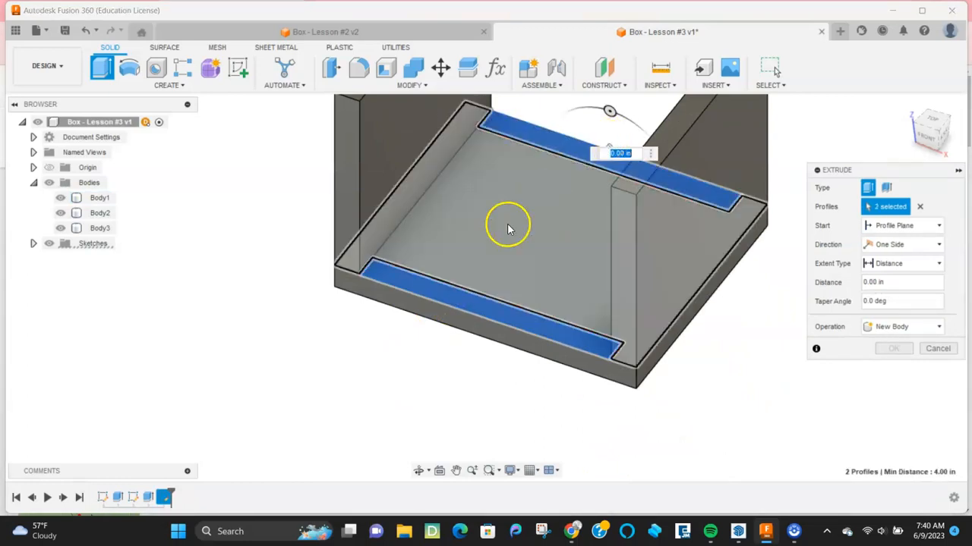
scroll(416, 352, down, 3)
middle_drag(367, 375, 285, 410)
drag(458, 249, 486, 190)
click(883, 328)
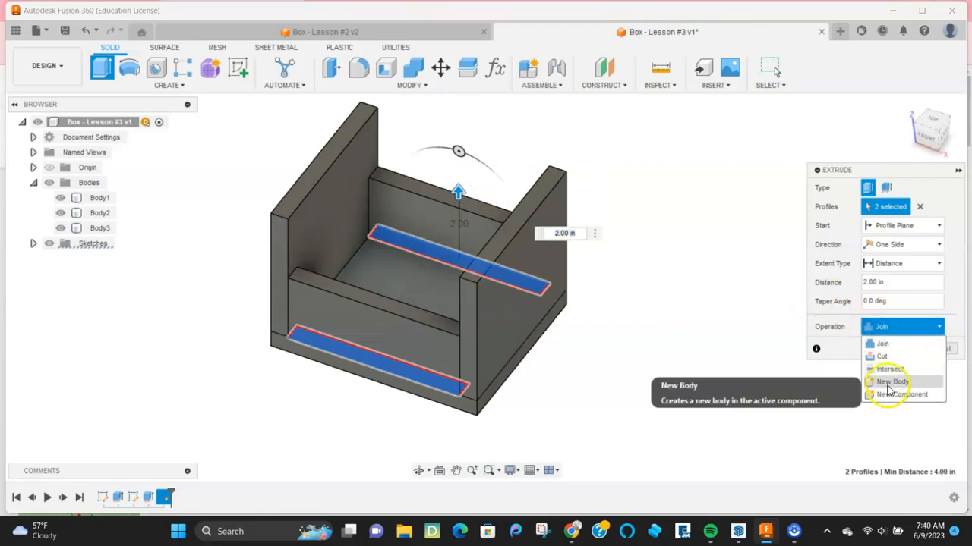
click(882, 383)
- Extend the strip extrusion To Object, ending at the right side wall's top face, and complete it
click(877, 267)
click(885, 293)
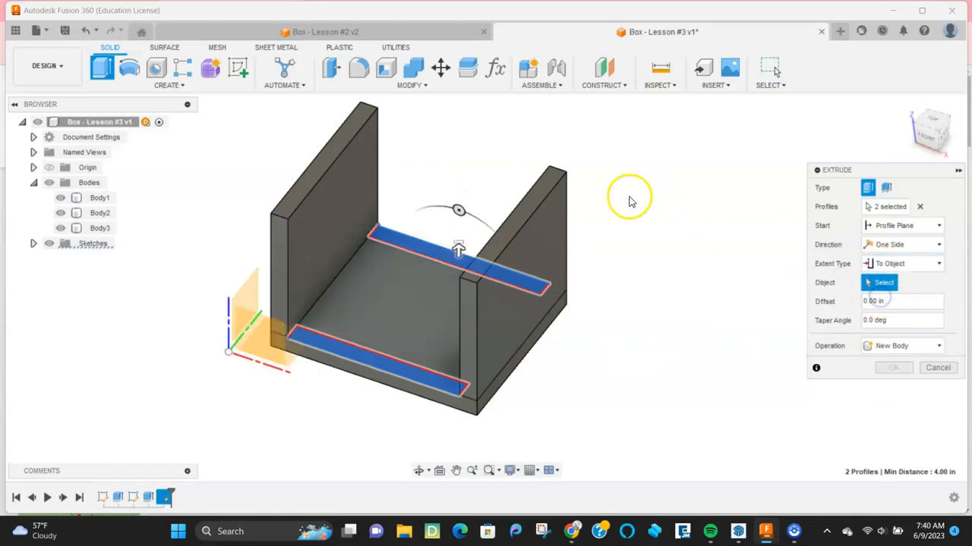
click(554, 181)
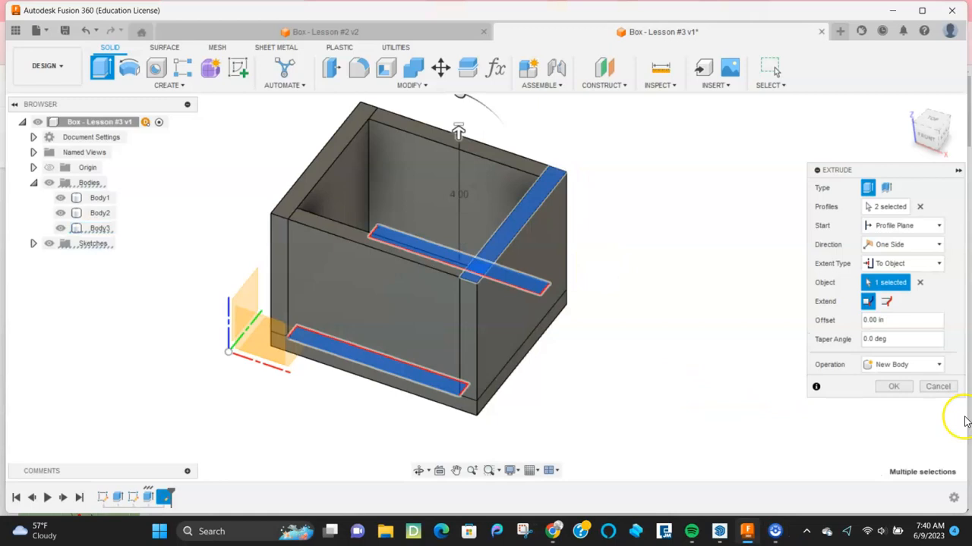
click(888, 386)
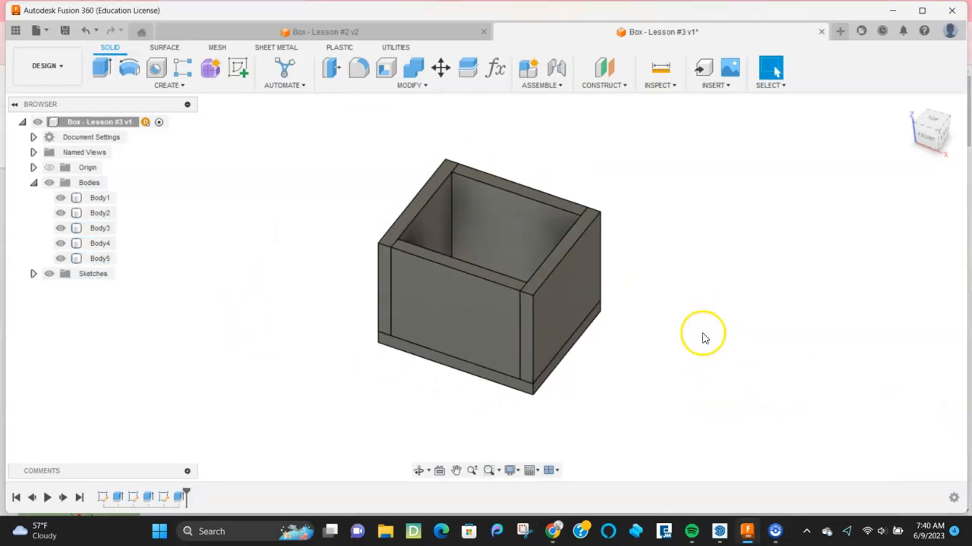
- Highlight each body in turn to check that the base and all four walls are separate
mouse_move(331, 360)
shift+middle_down()
mouse_move(293, 375)
mouse_move(355, 402)
mouse_move(347, 352)
mouse_move(330, 349)
shift+middle_up()
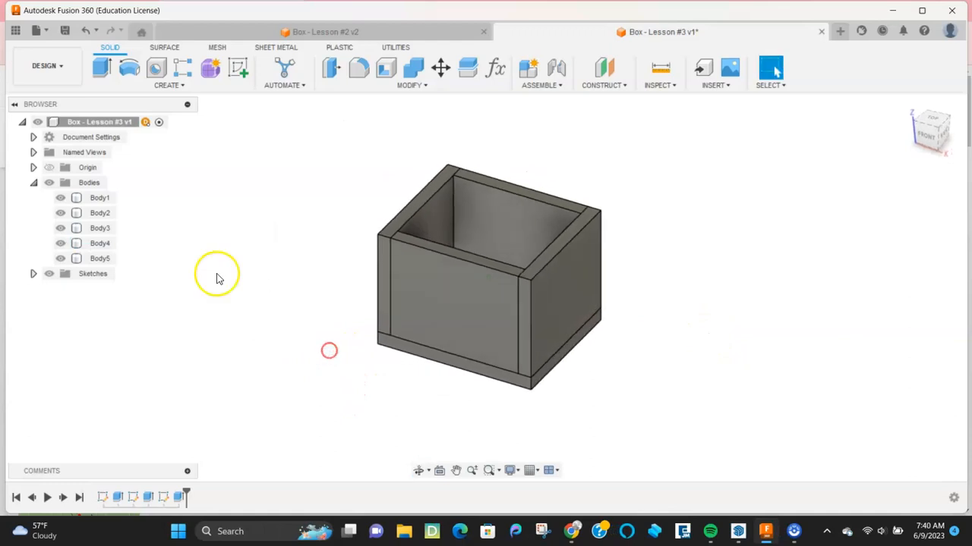
click(99, 197)
click(99, 213)
click(100, 227)
click(99, 243)
click(100, 258)
click(249, 220)
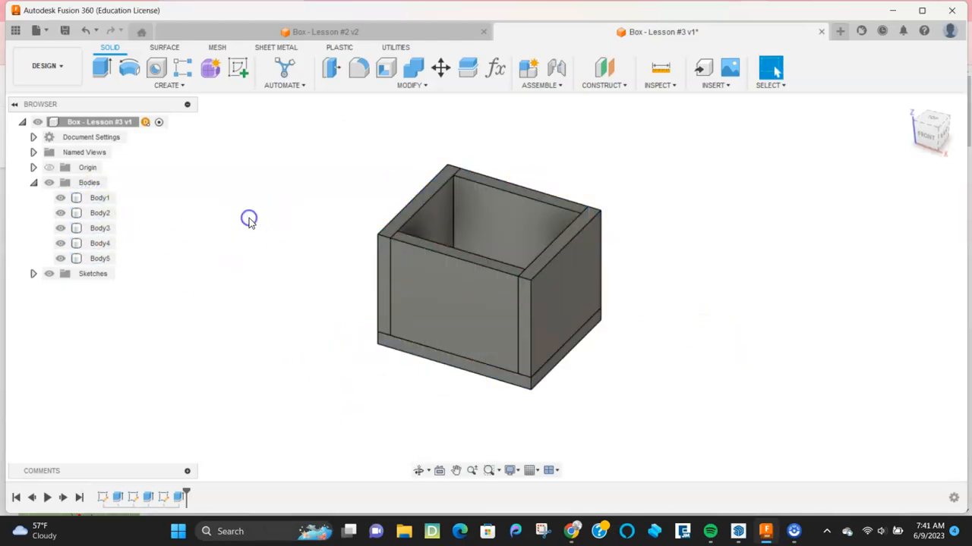
- Save a new version of the design with the version description "User Saved"
key(ctrl+s)
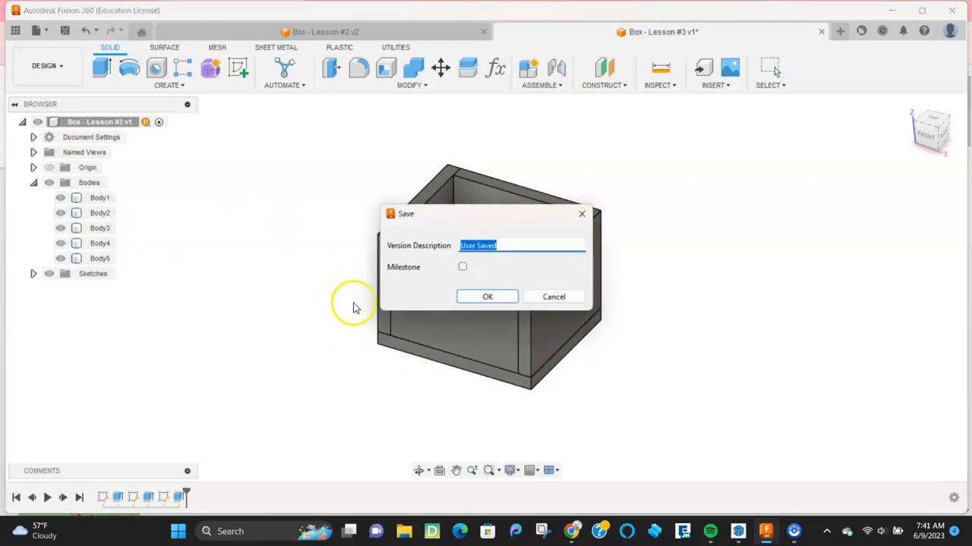
click(480, 298)
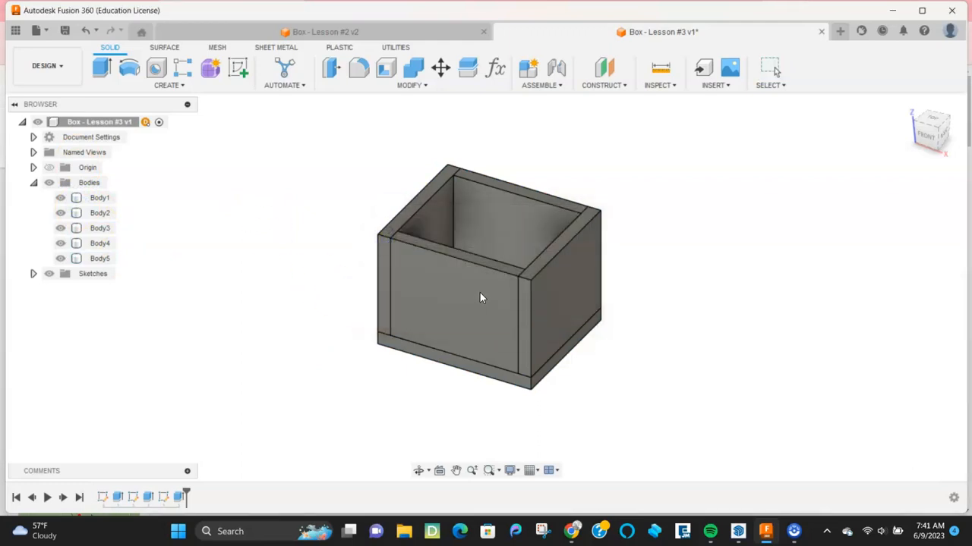
click(479, 291)
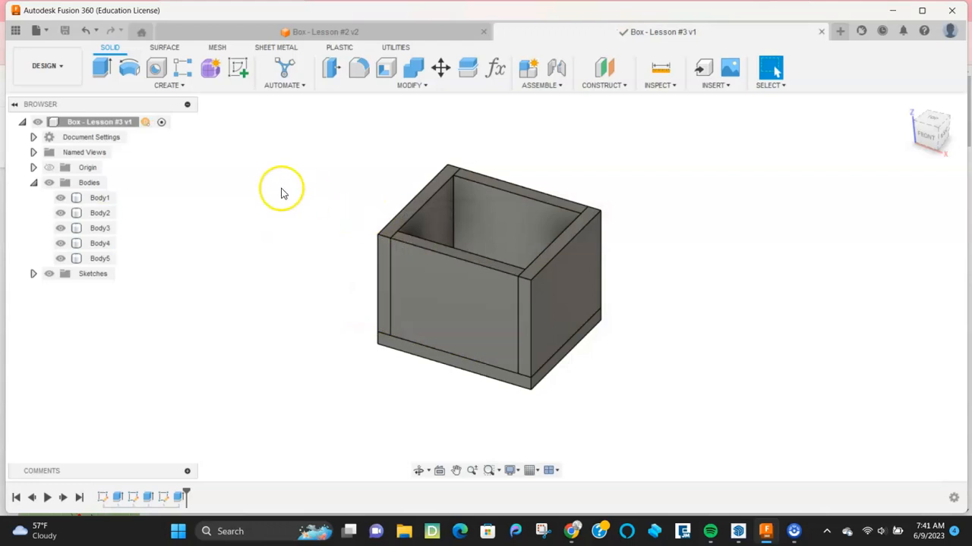
- Enable the public share link for Box - Lesson #3 in the project files and copy it
click(15, 30)
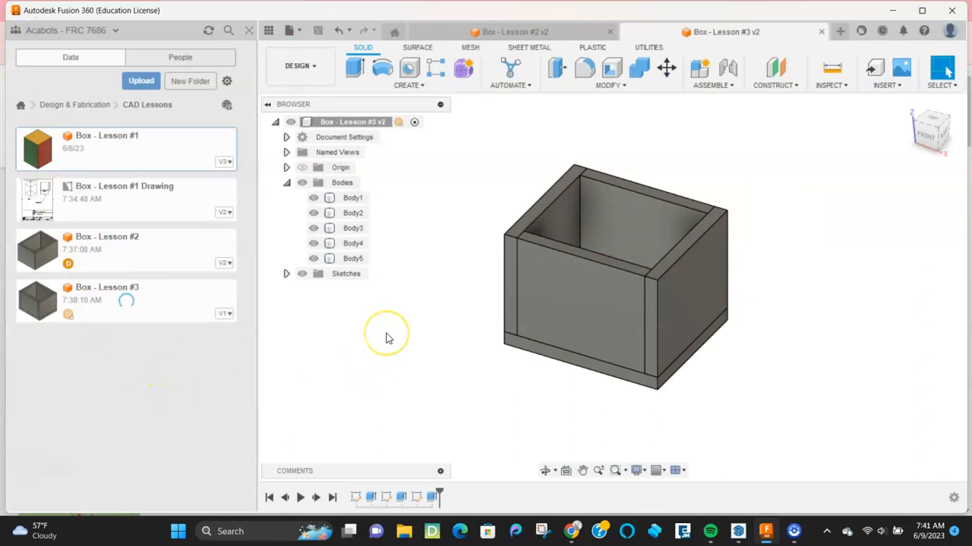
right_click(91, 299)
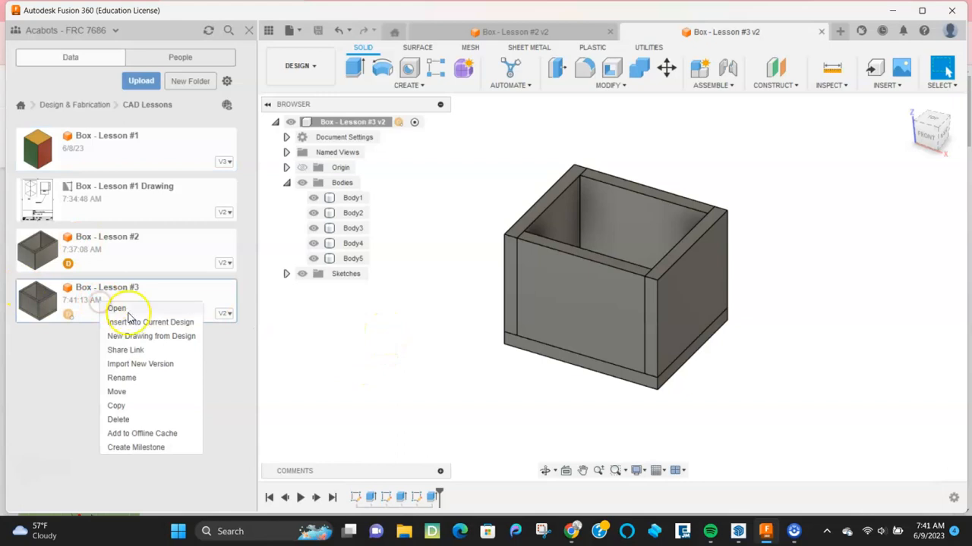
click(138, 351)
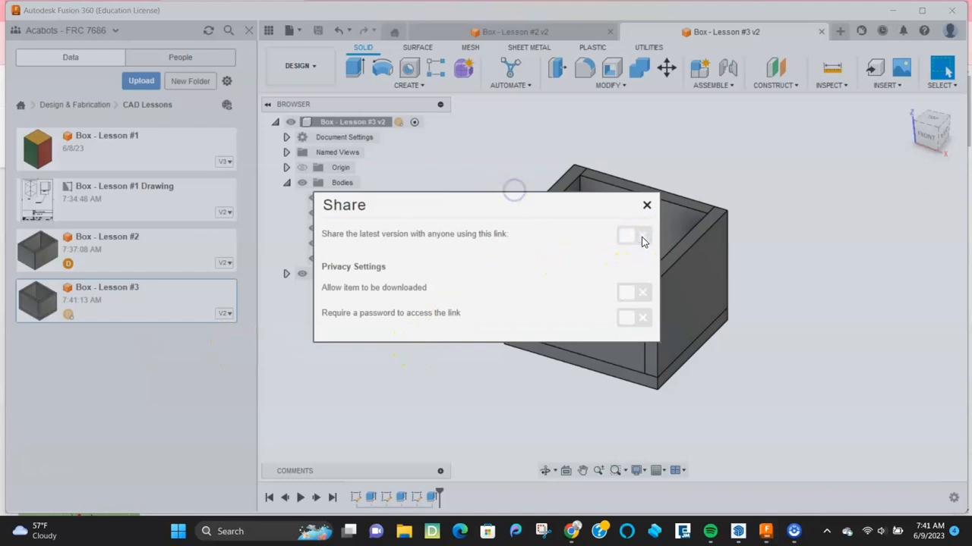
click(638, 236)
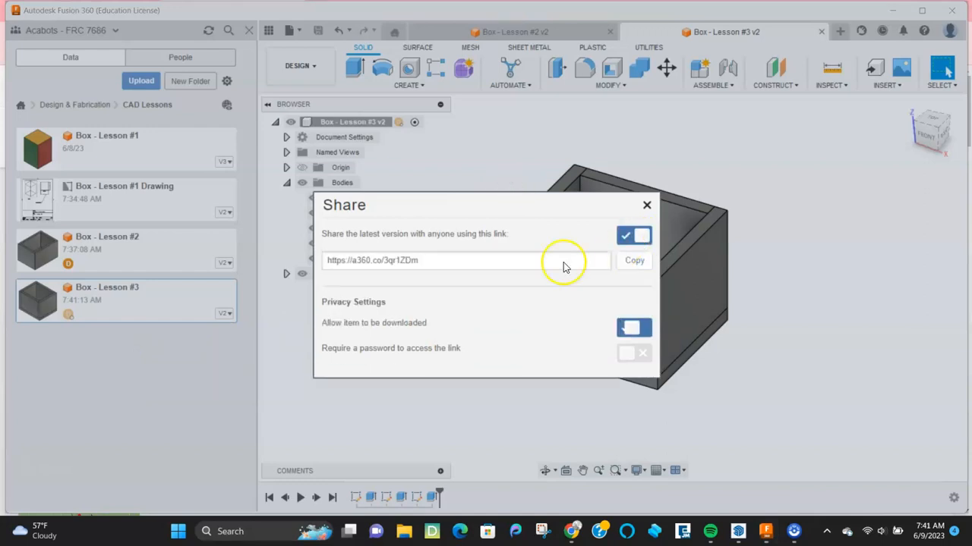
click(623, 264)
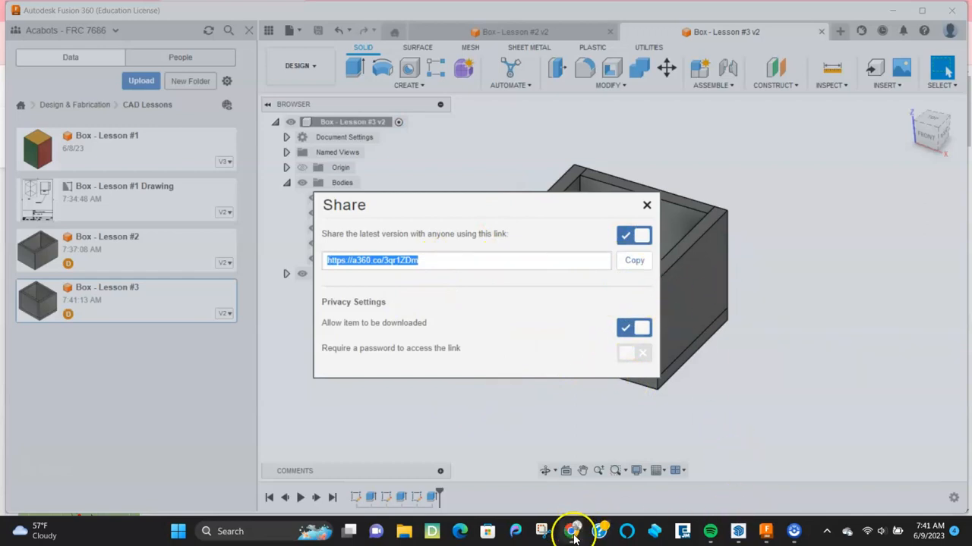
- Switch to Chrome and open the copied Box - Lesson #3 share link in the empty new tab
mouse_move(571, 534)
click(570, 488)
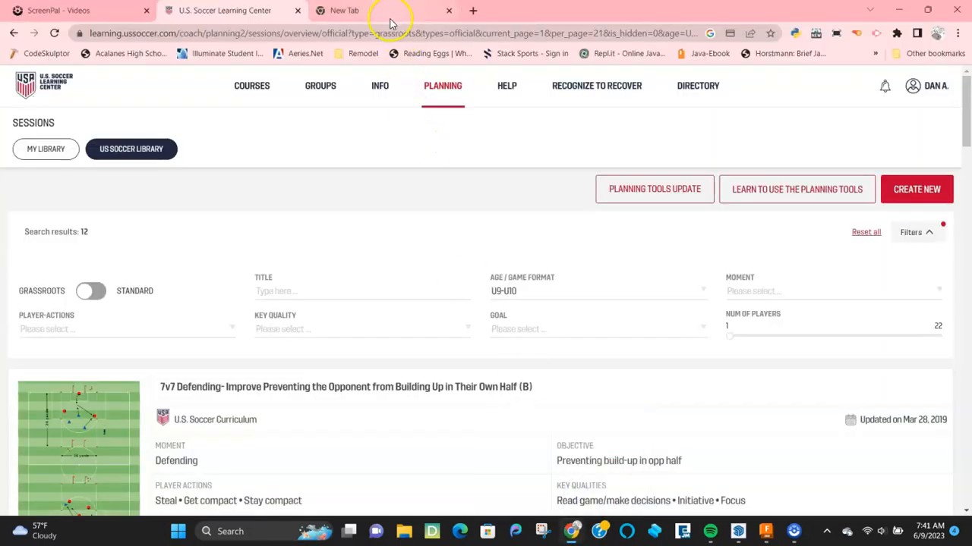
click(389, 16)
click(349, 33)
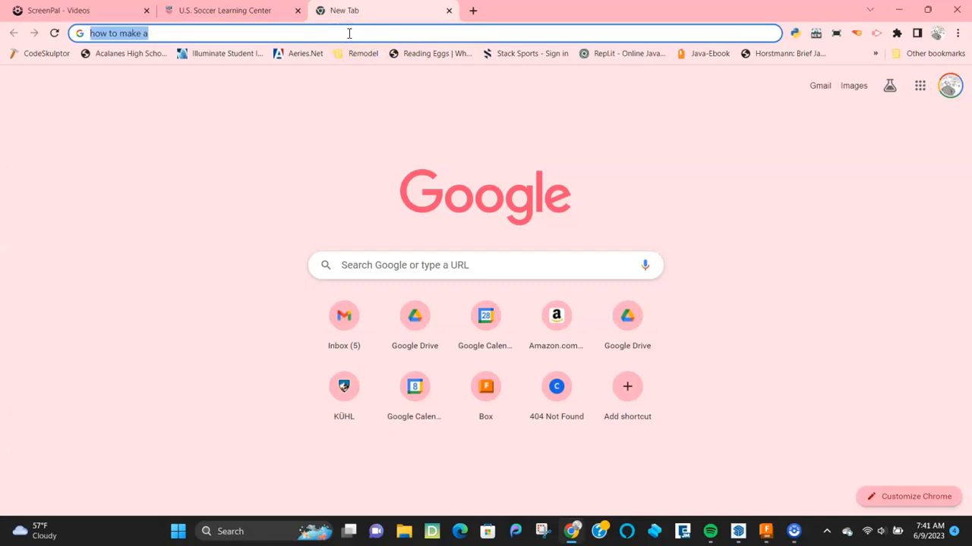
key(ctrl+v)
key(Return)
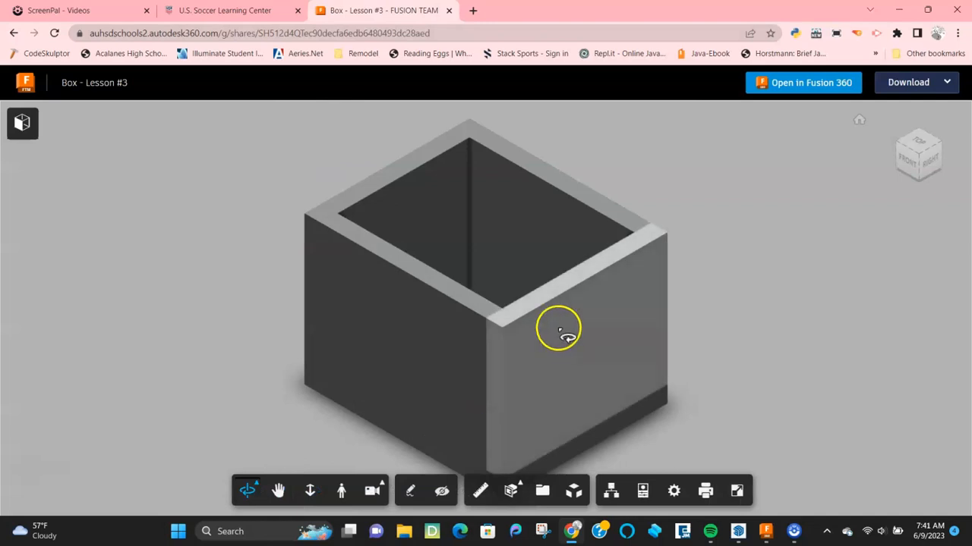
- Section the shared box with a plane facing the front and reposition the cut toward the front wall to inspect the interior
drag(560, 332, 672, 412)
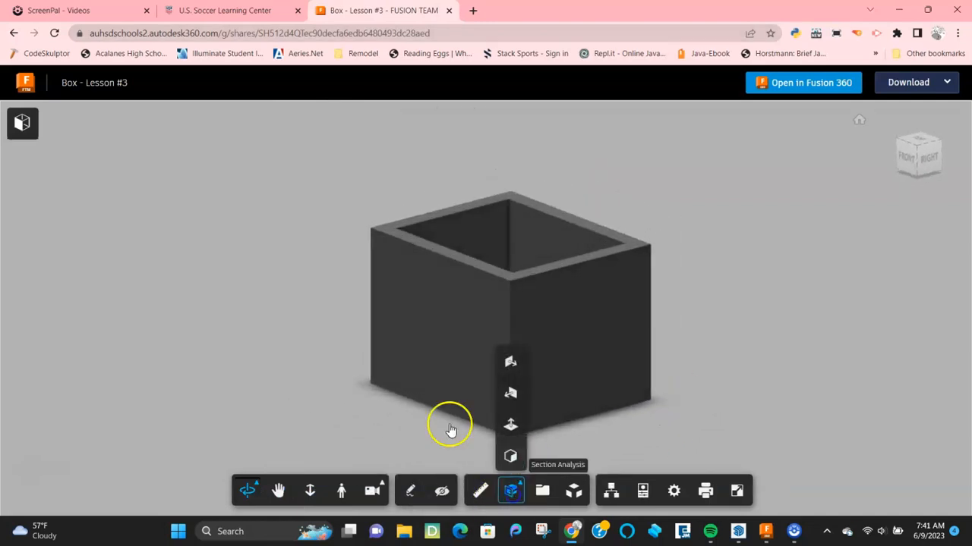
click(514, 395)
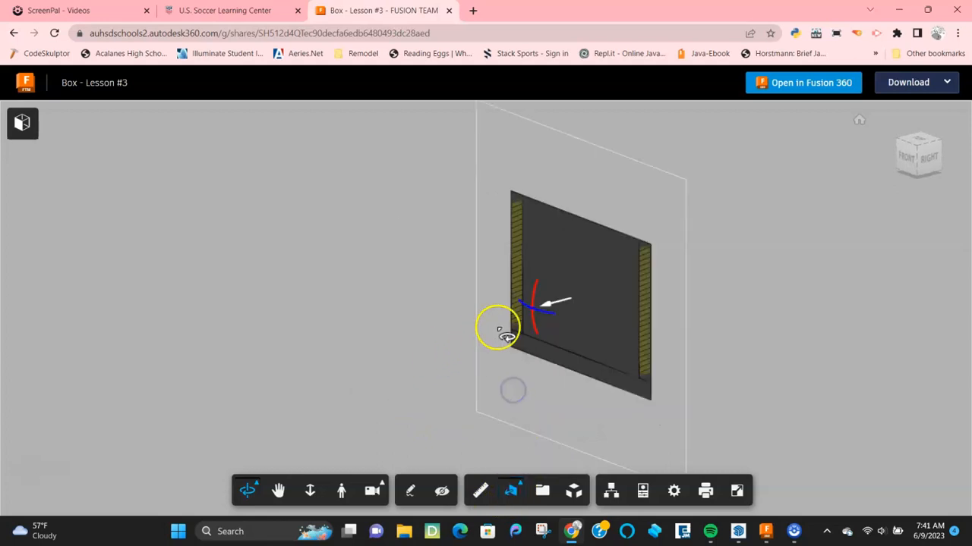
mouse_move(544, 318)
mouse_down()
mouse_move(507, 318)
mouse_move(514, 308)
mouse_move(441, 310)
mouse_move(364, 328)
mouse_move(603, 316)
mouse_move(468, 341)
mouse_move(387, 387)
mouse_up()
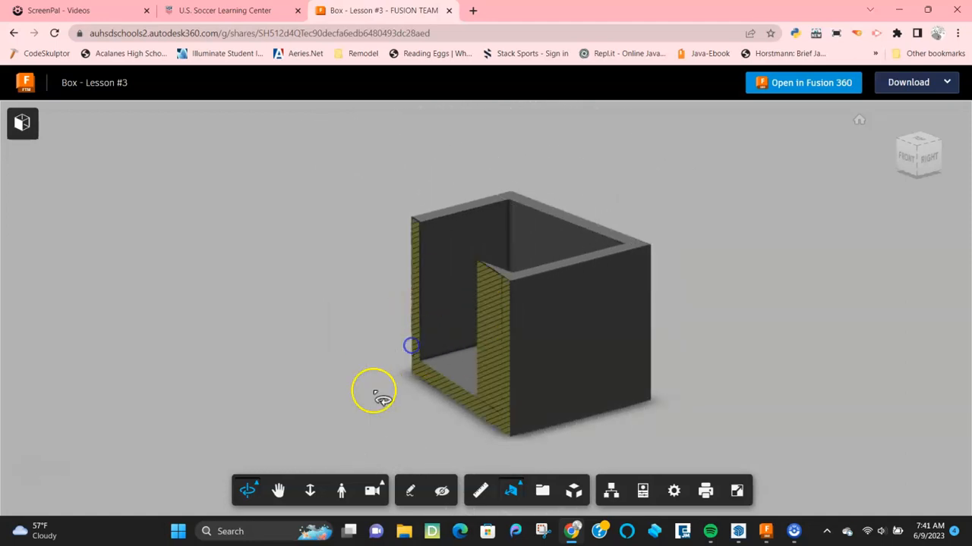
- Replace the section cut with the exploded-model mode and select the box's bodies one by one to check they are separate
click(573, 492)
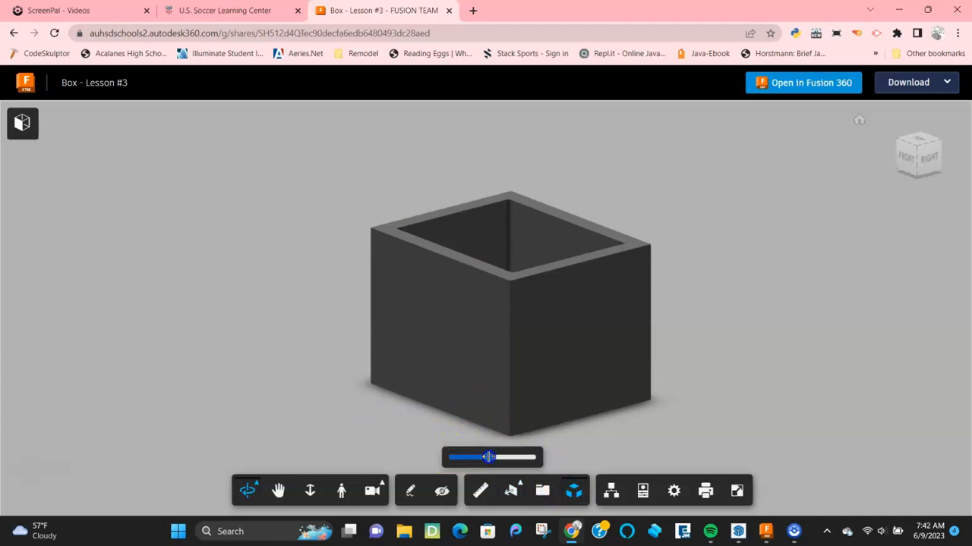
click(508, 383)
click(477, 380)
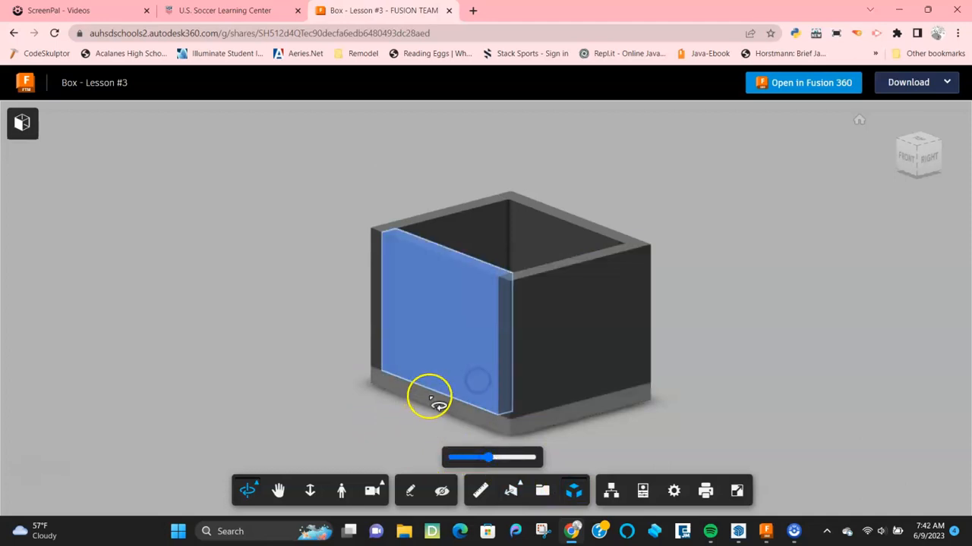
click(429, 396)
click(531, 237)
click(447, 224)
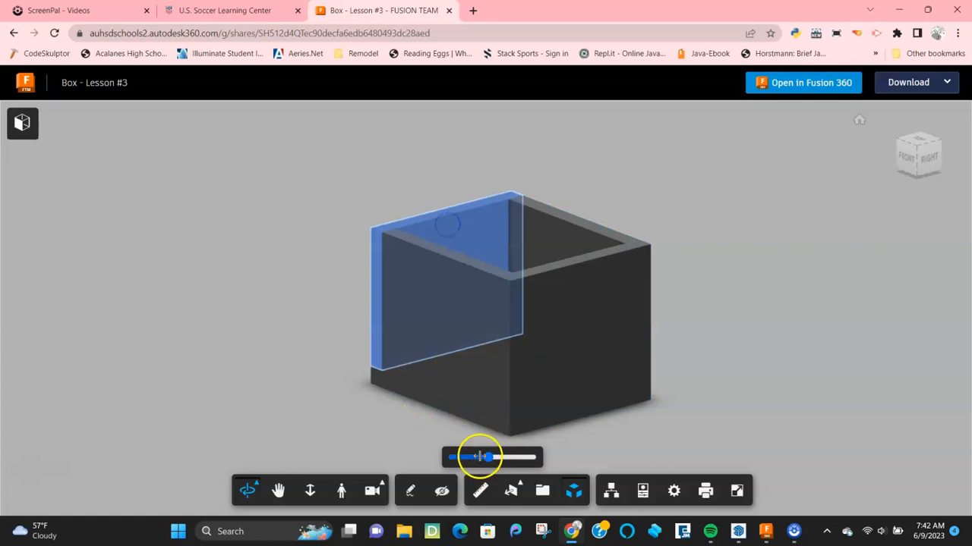
- Spread the box's bodies apart with the explode control and bring them back together before returning to Fusion 360
drag(489, 457, 514, 458)
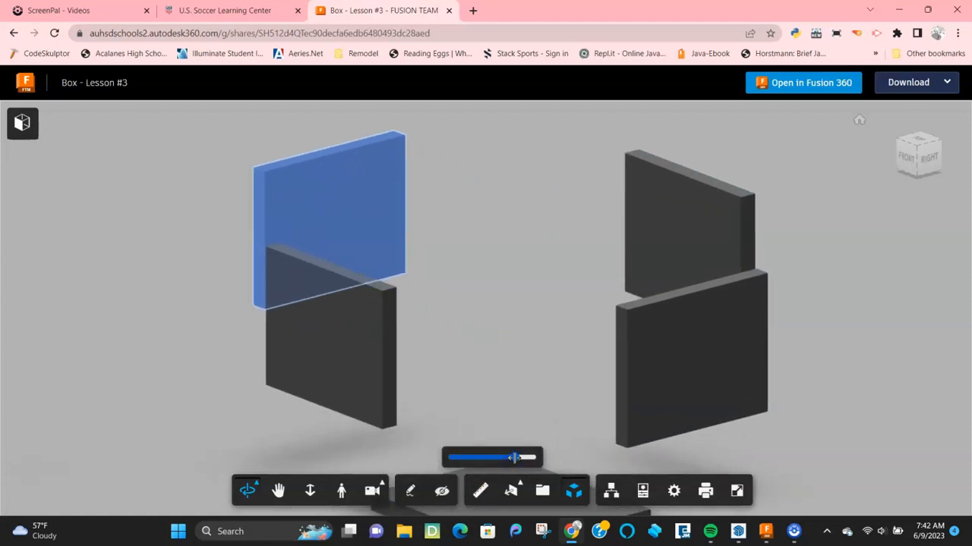
scroll(455, 325, down, 5)
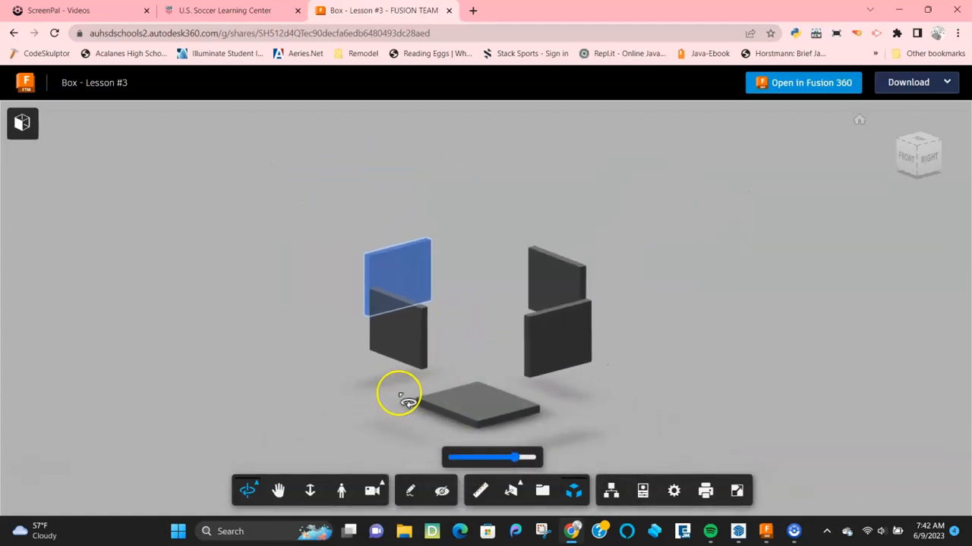
drag(334, 389, 321, 366)
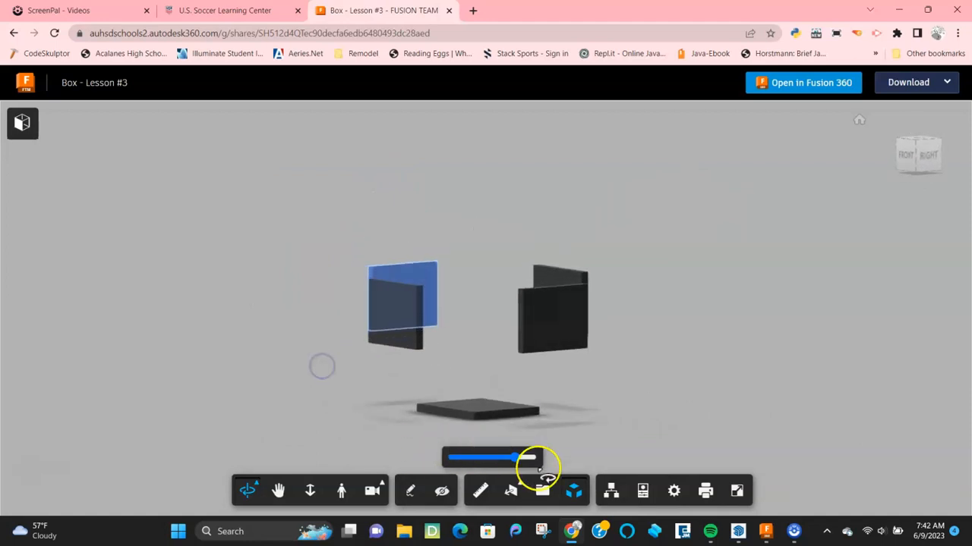
drag(514, 456, 483, 457)
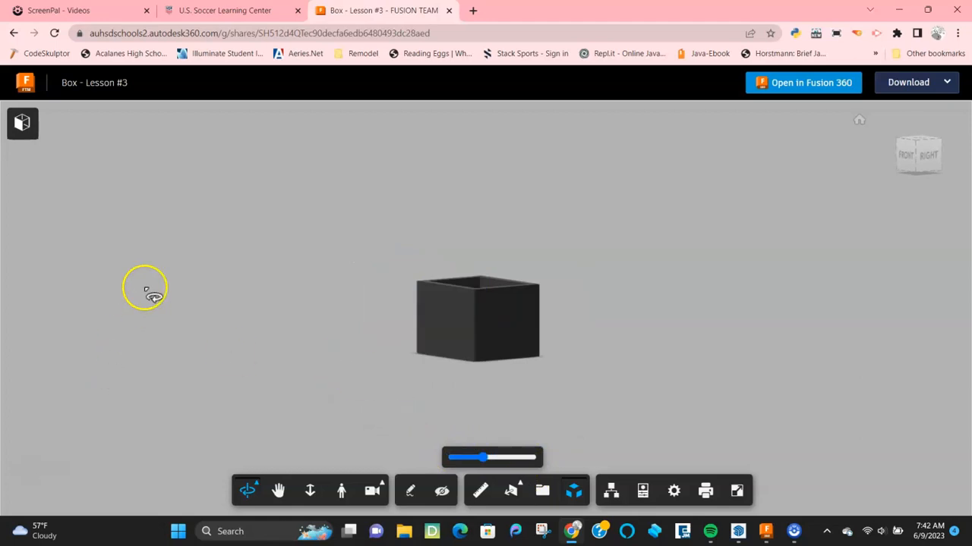
click(765, 533)
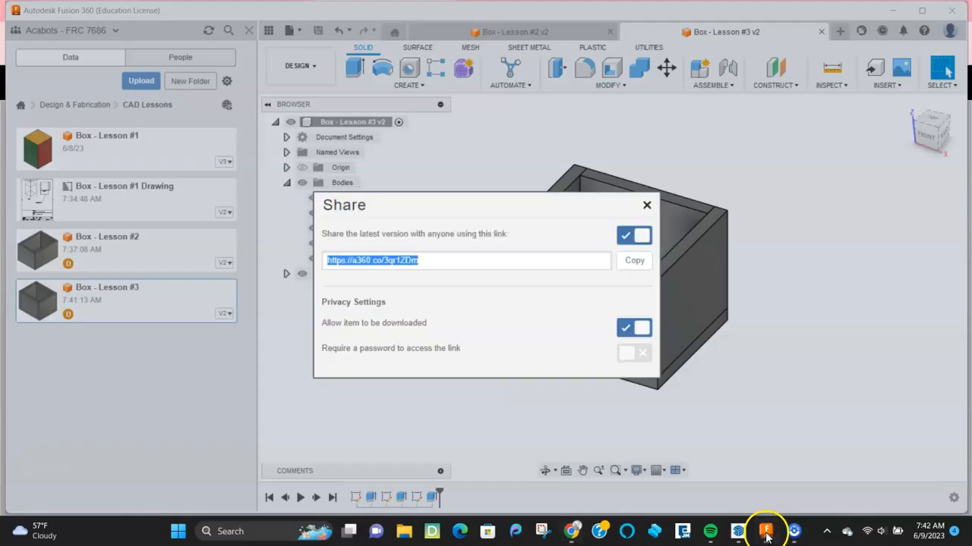